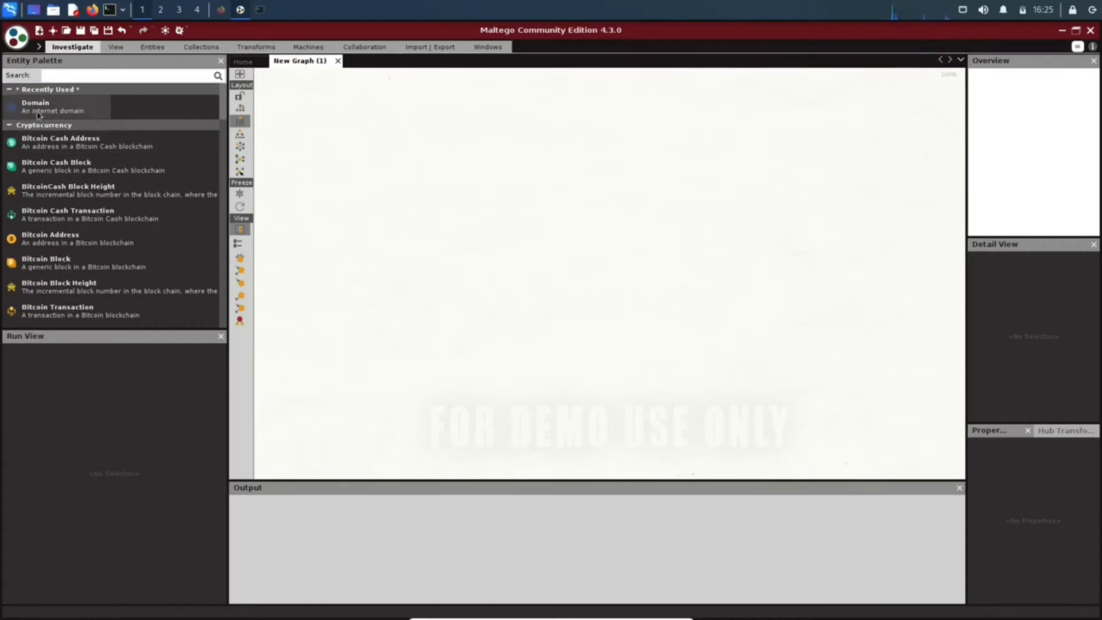
Add a Domain entity to the empty graph and set its domain name to gov.uk.
drag(33, 108, 513, 212)
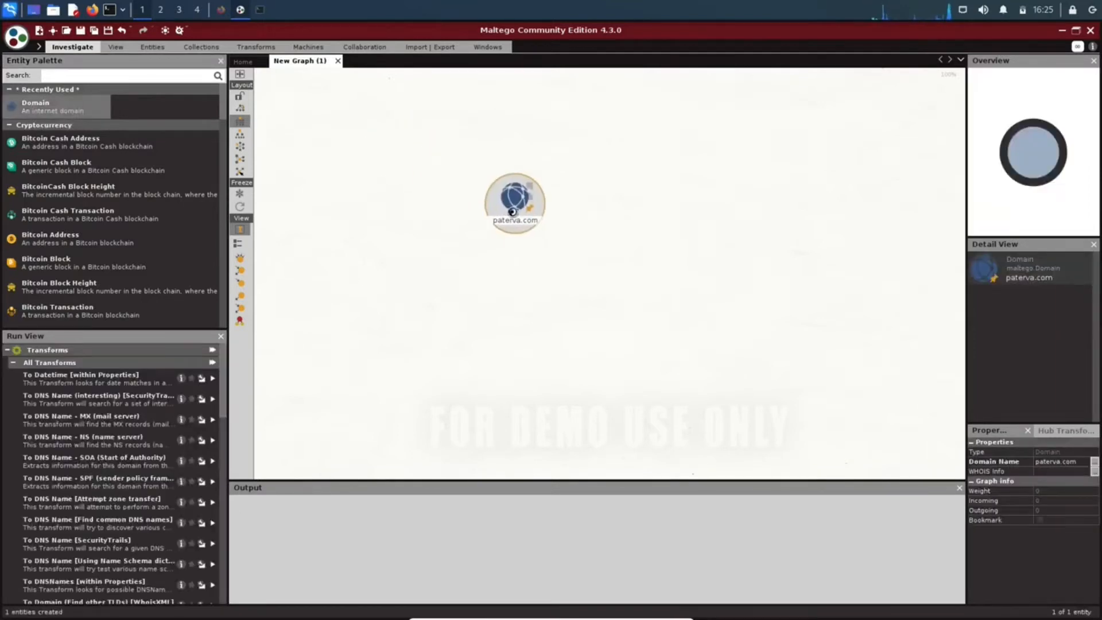
double_click(513, 212)
click(442, 236)
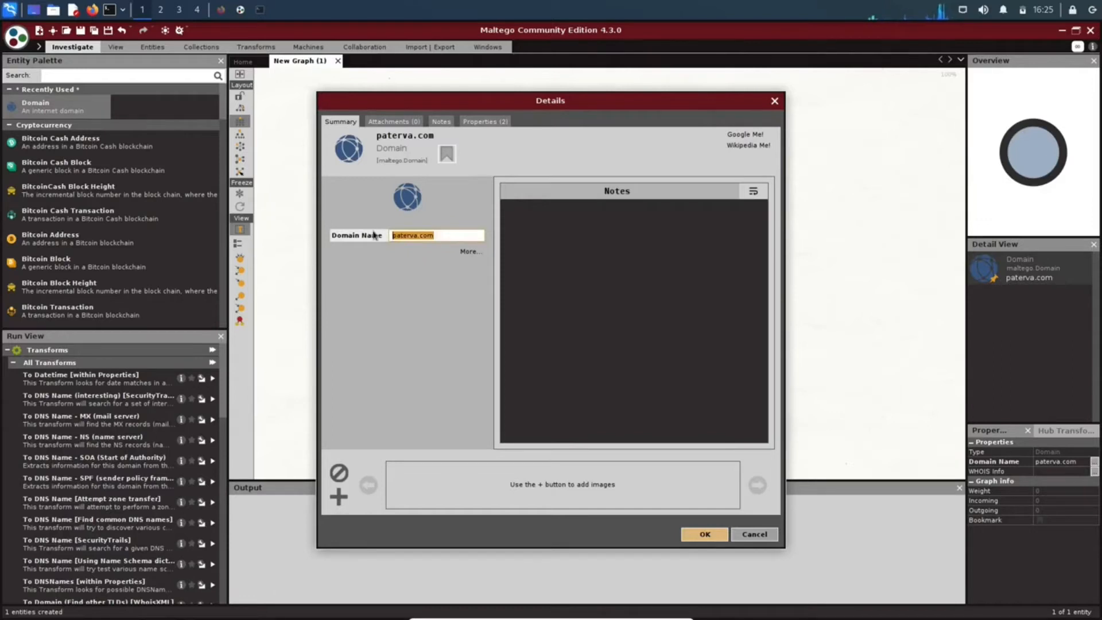
text(go)
key(BackSpace)
key(BackSpace)
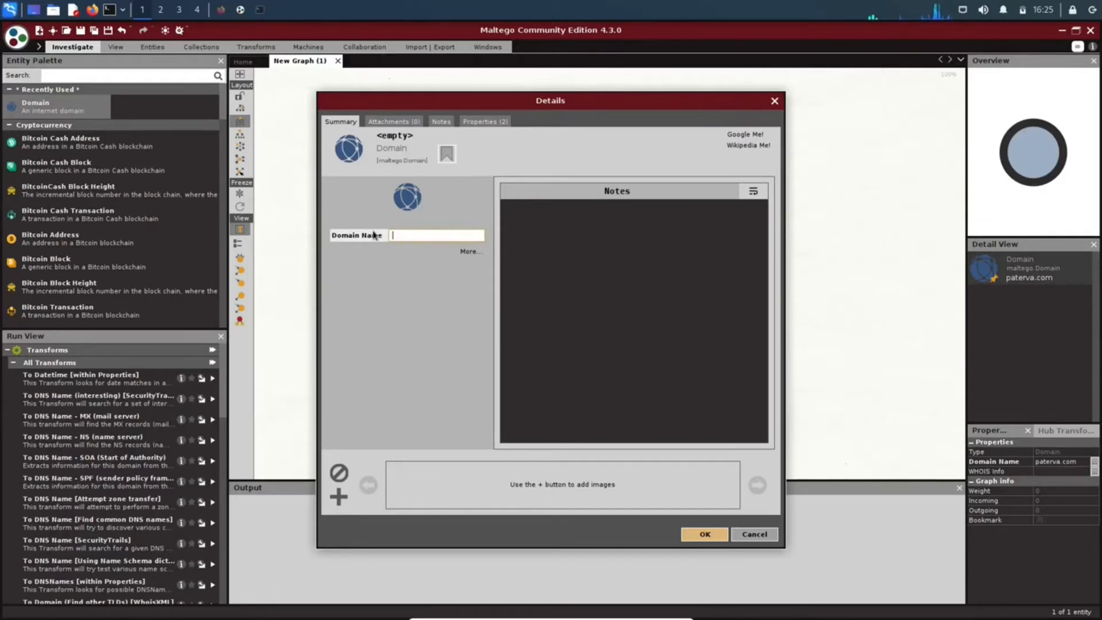
text(gov.uk)
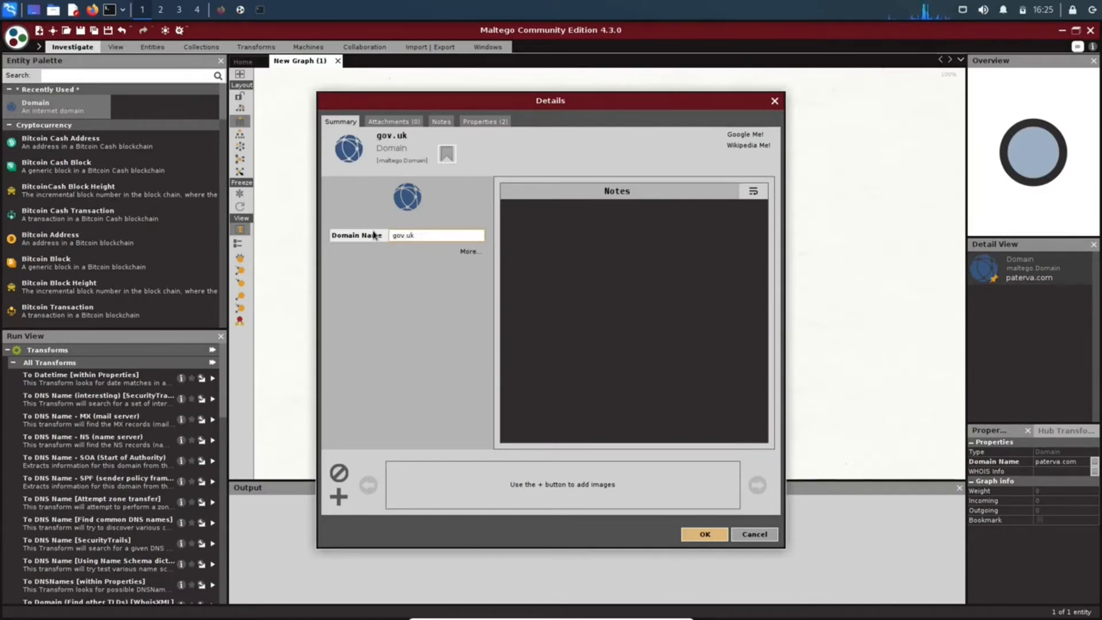
click(696, 537)
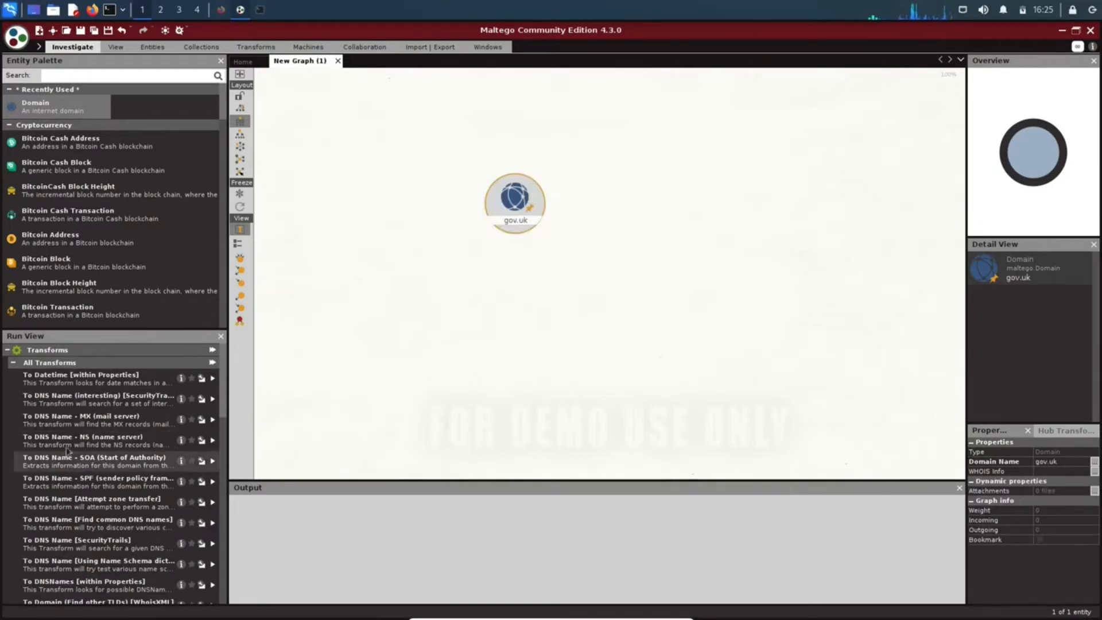
Run the To DNS Name - MX (mail server) and To DNS Name - NS (name server) transforms on the gov.uk domain.
scroll(543, 211, up, 3)
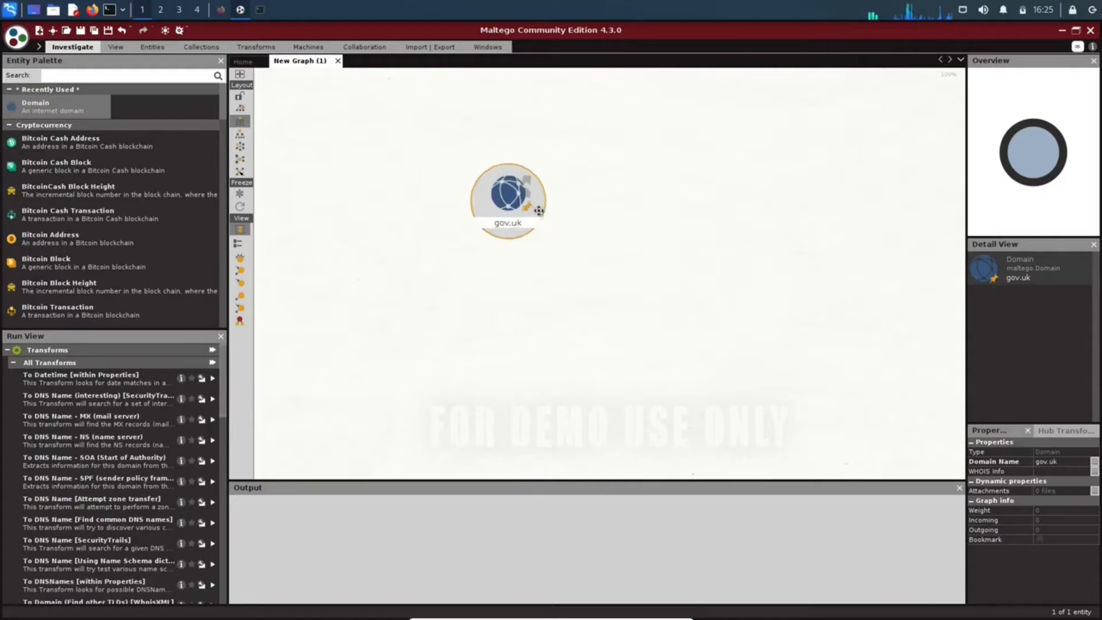
right_click(468, 194)
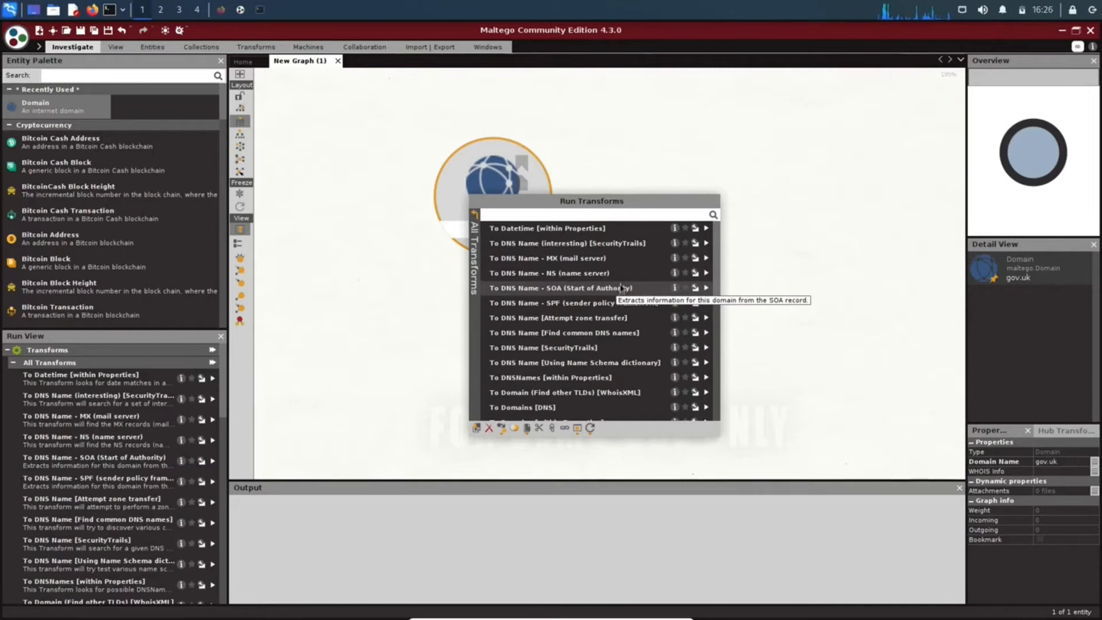
click(545, 258)
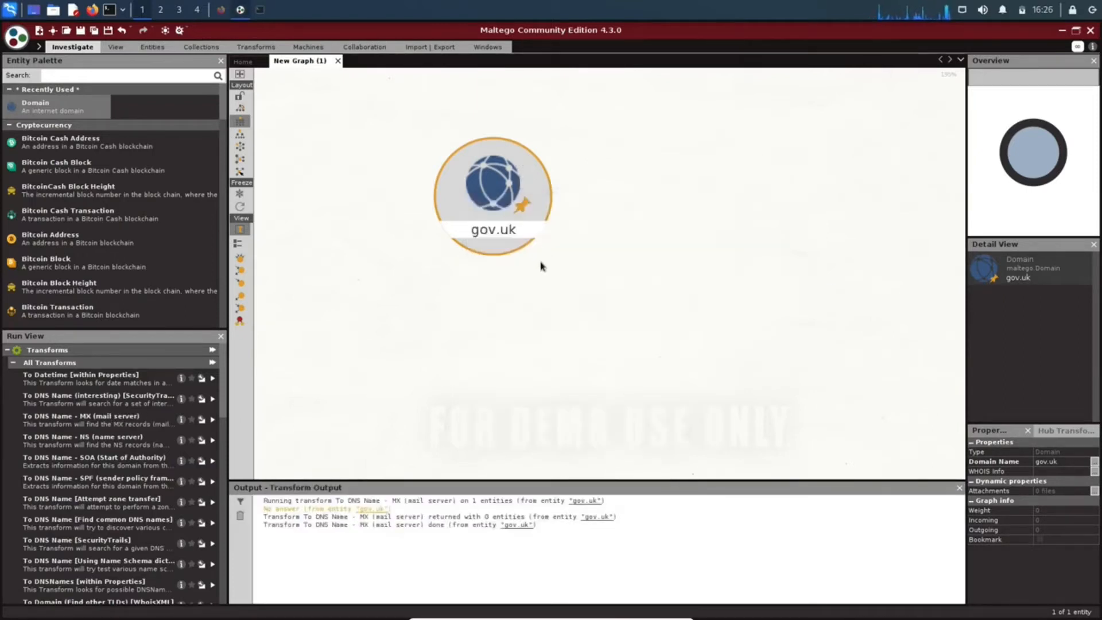
right_click(491, 219)
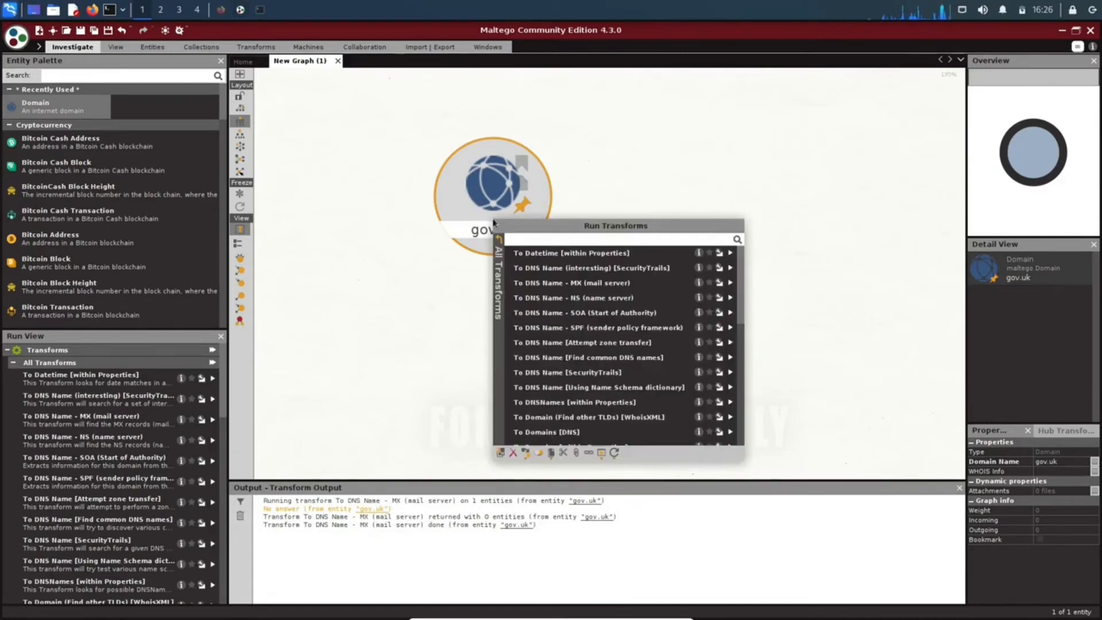
click(563, 298)
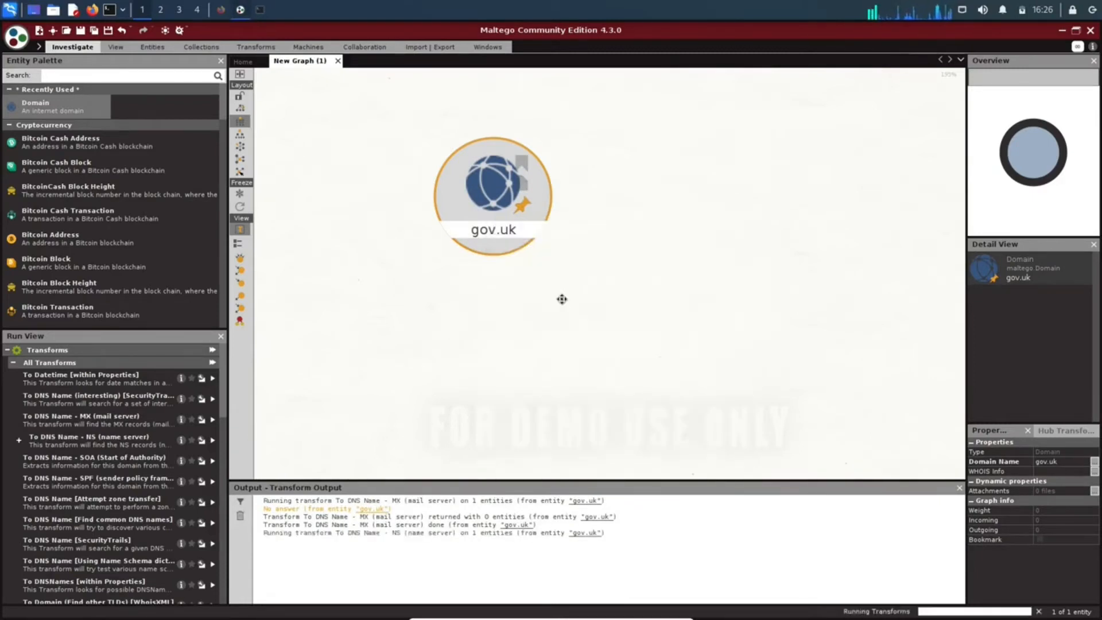
click(577, 288)
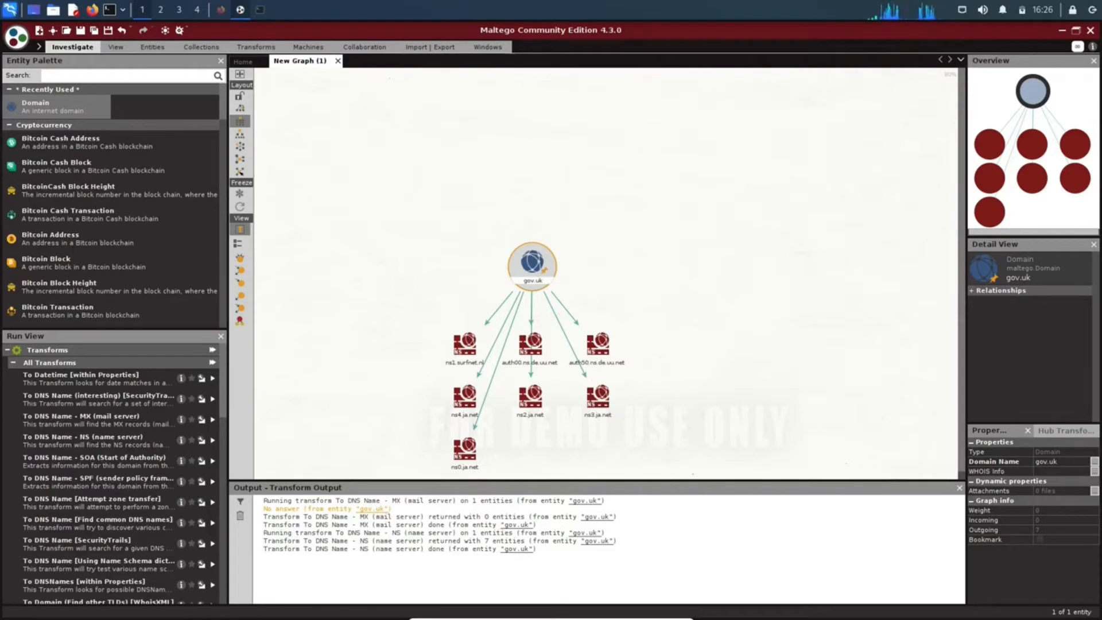
Run the To DNS Name [Find common DNS names] transform on the gov.uk domain.
right_click(530, 264)
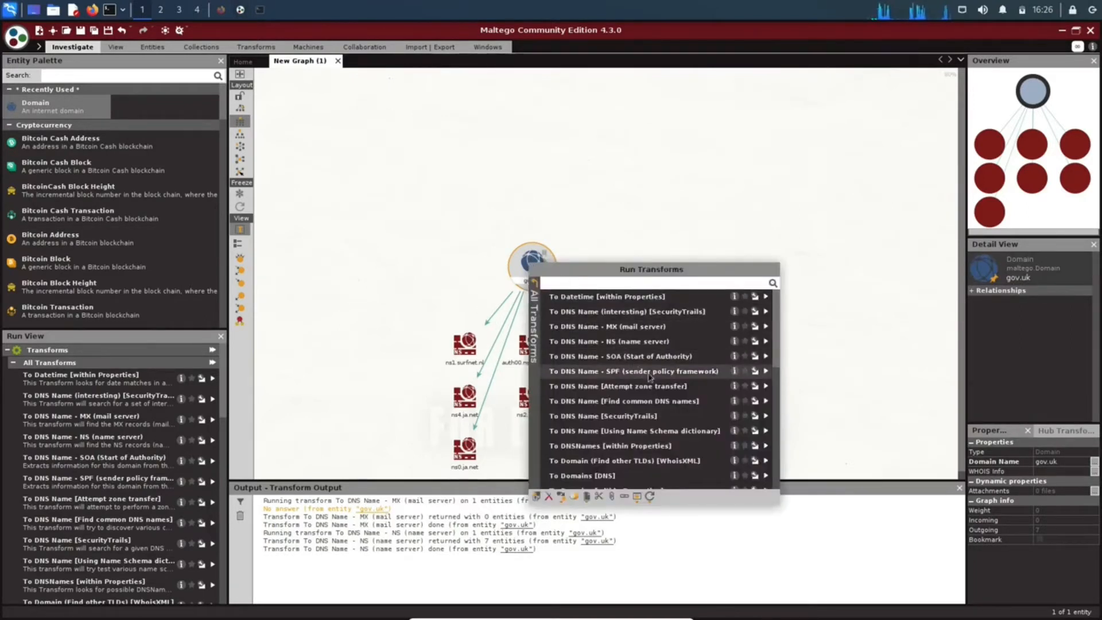
click(617, 401)
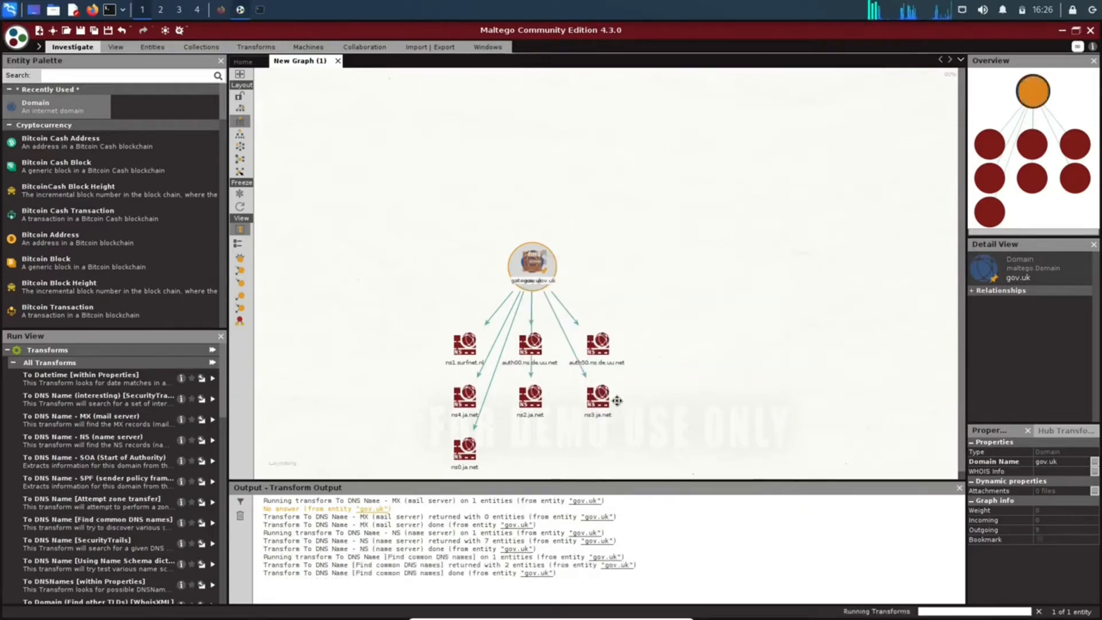
click(491, 385)
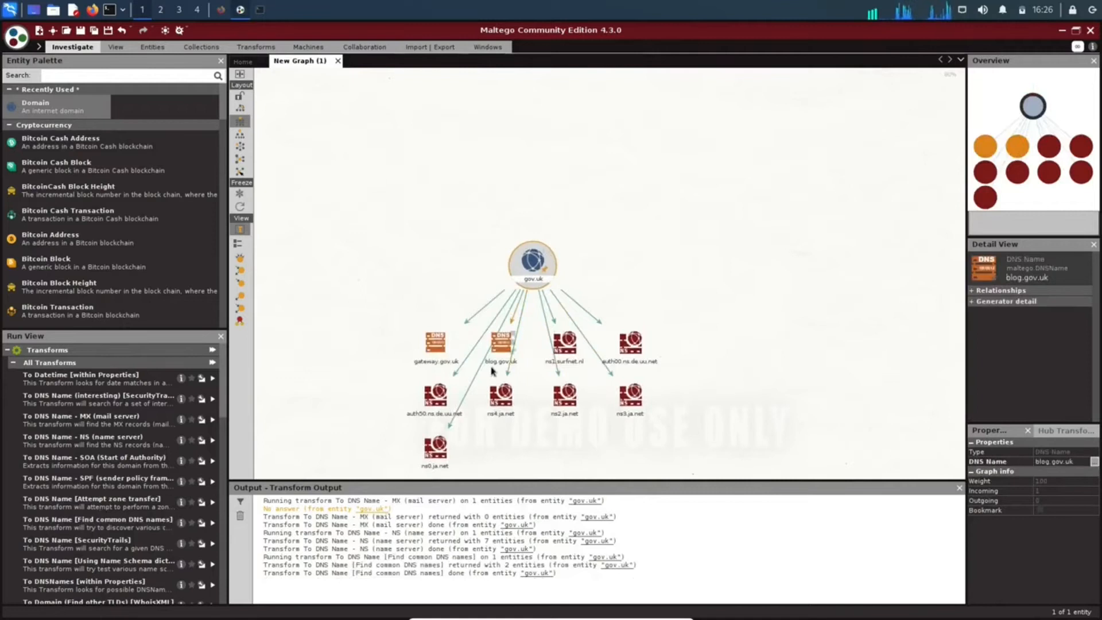
Move the blog.gov.uk and gateway.gov.uk DNS entities out of the result rows to the left of the gov.uk domain.
click(502, 346)
drag(502, 346, 414, 241)
click(439, 346)
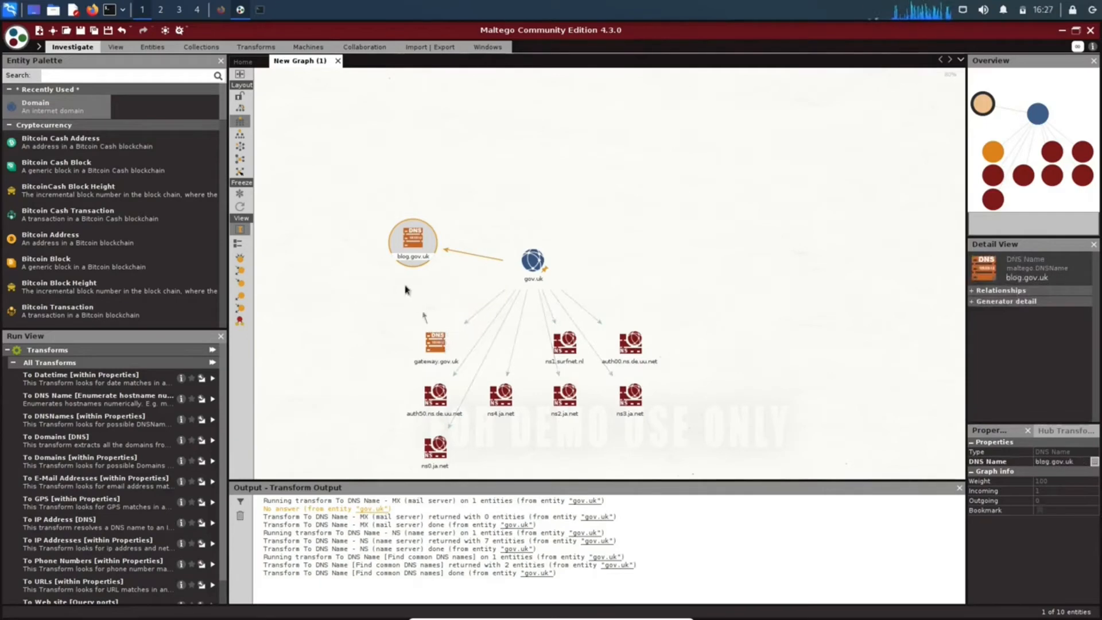
right_click(434, 339)
click(394, 305)
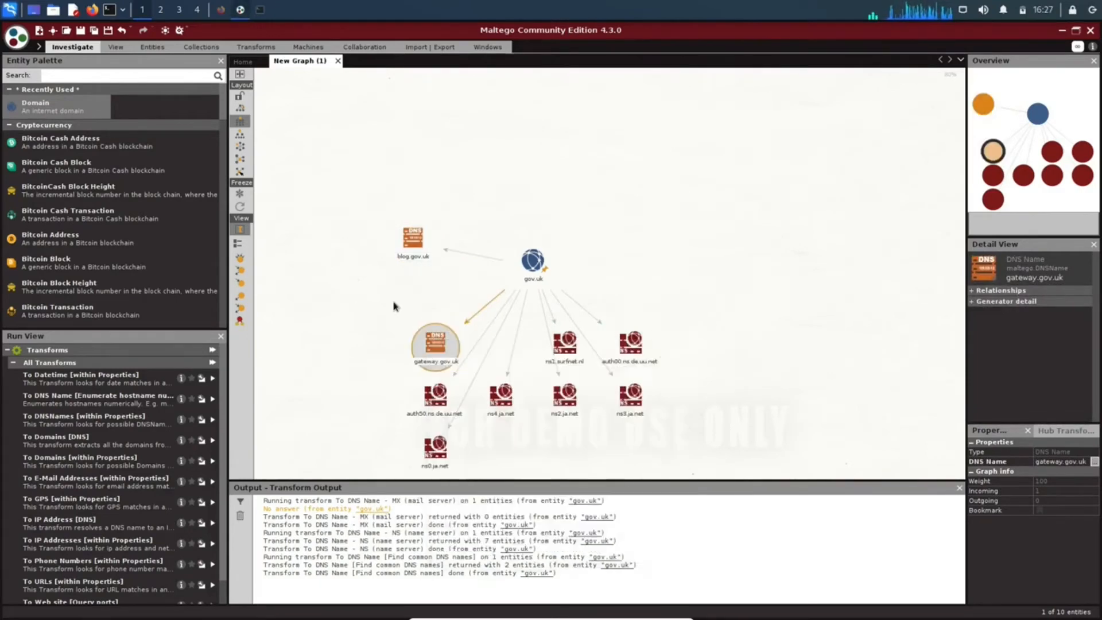
drag(436, 342, 402, 289)
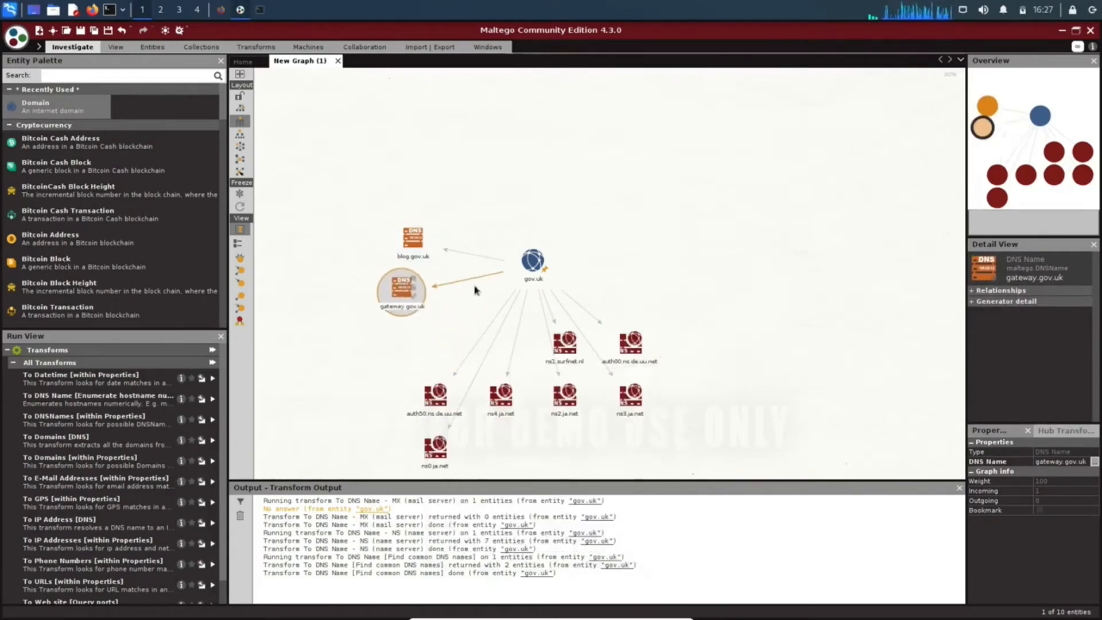
Run the To DNS Name [SecurityTrails] and To DNS Name [Using Name Schema dictionary] transforms on the gov.uk domain.
right_click(529, 268)
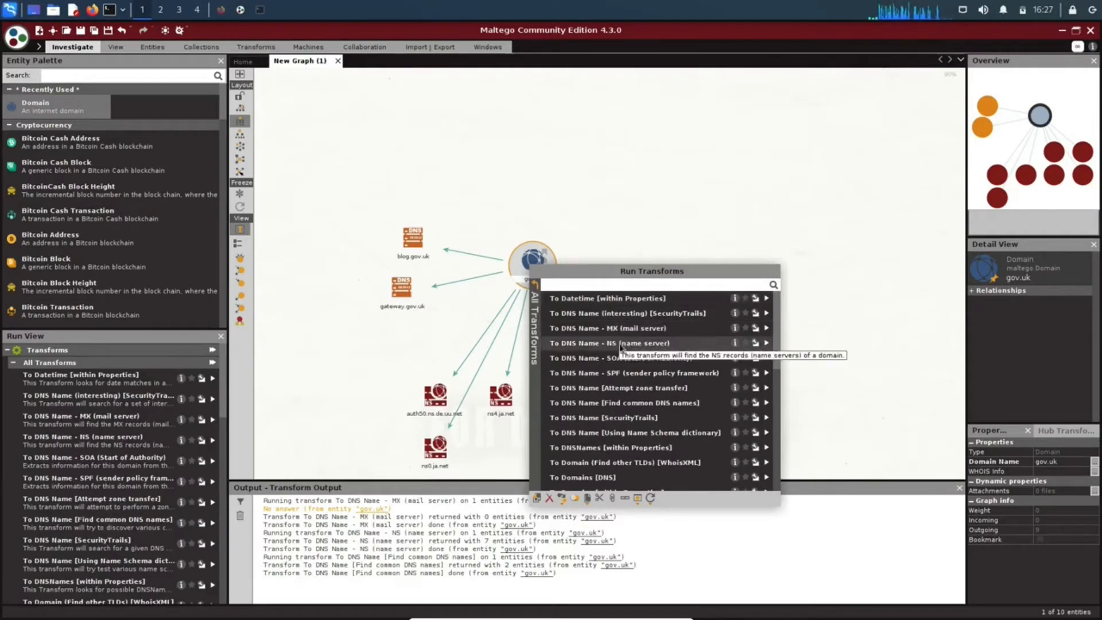
click(636, 422)
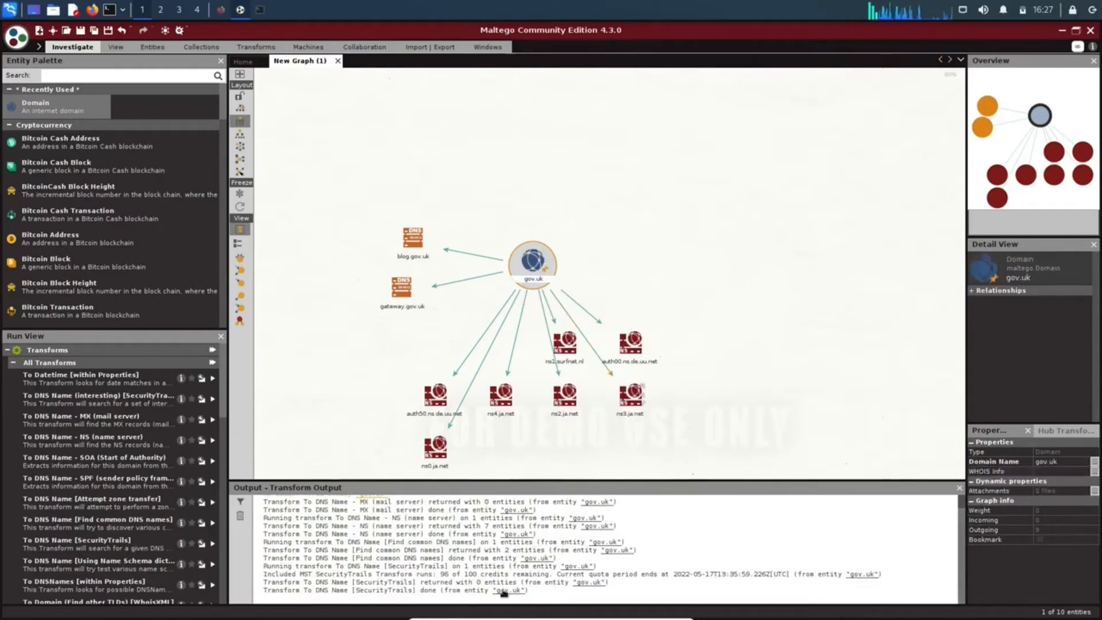
right_click(523, 261)
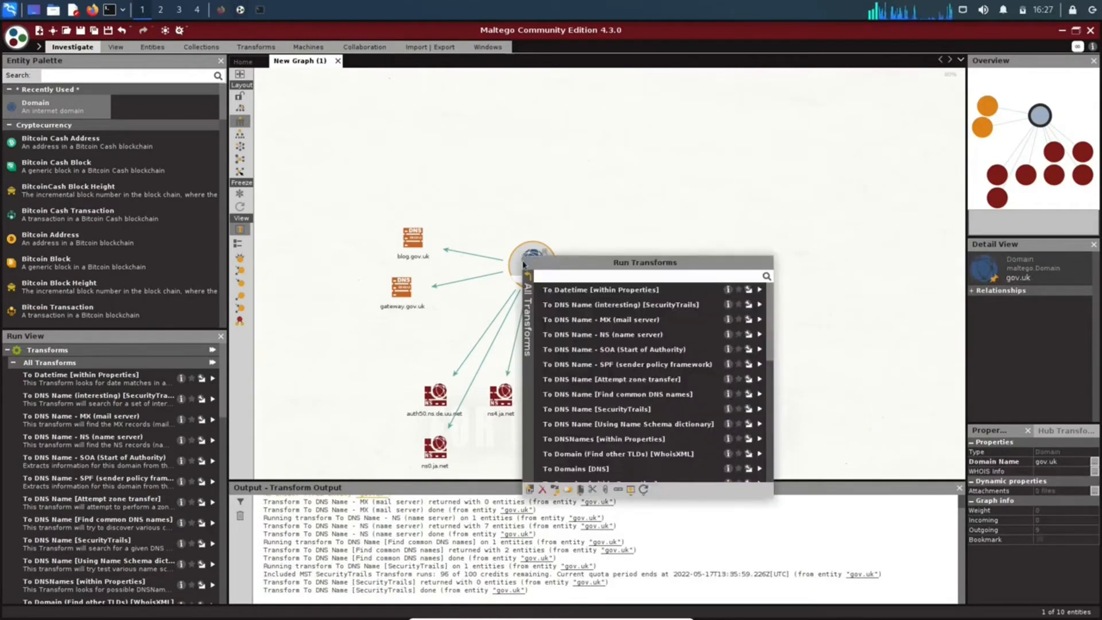
click(597, 426)
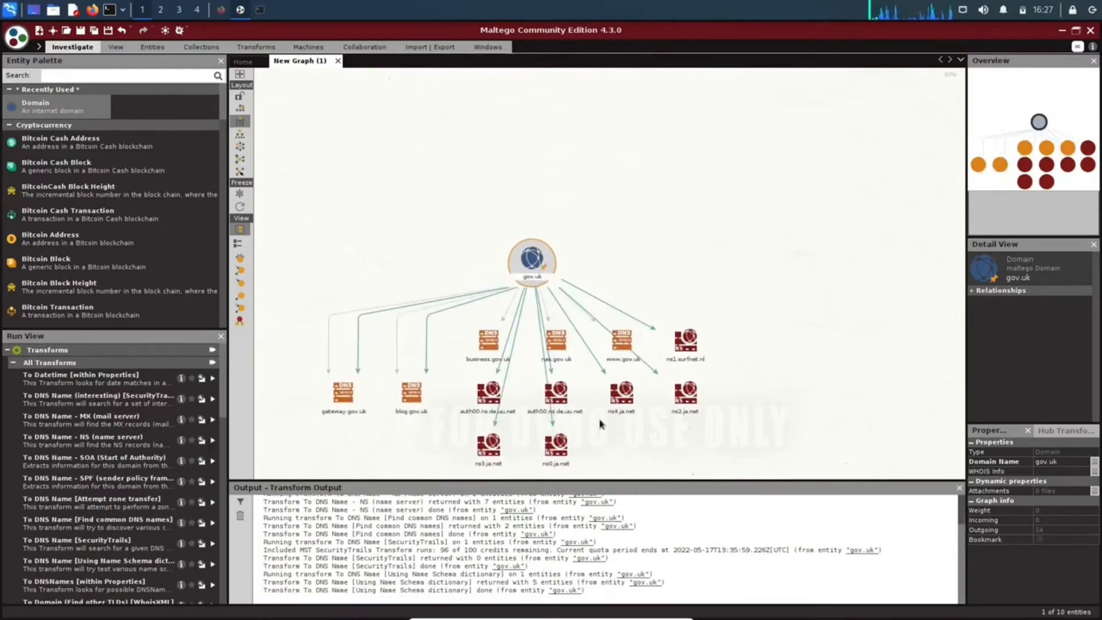
click(492, 344)
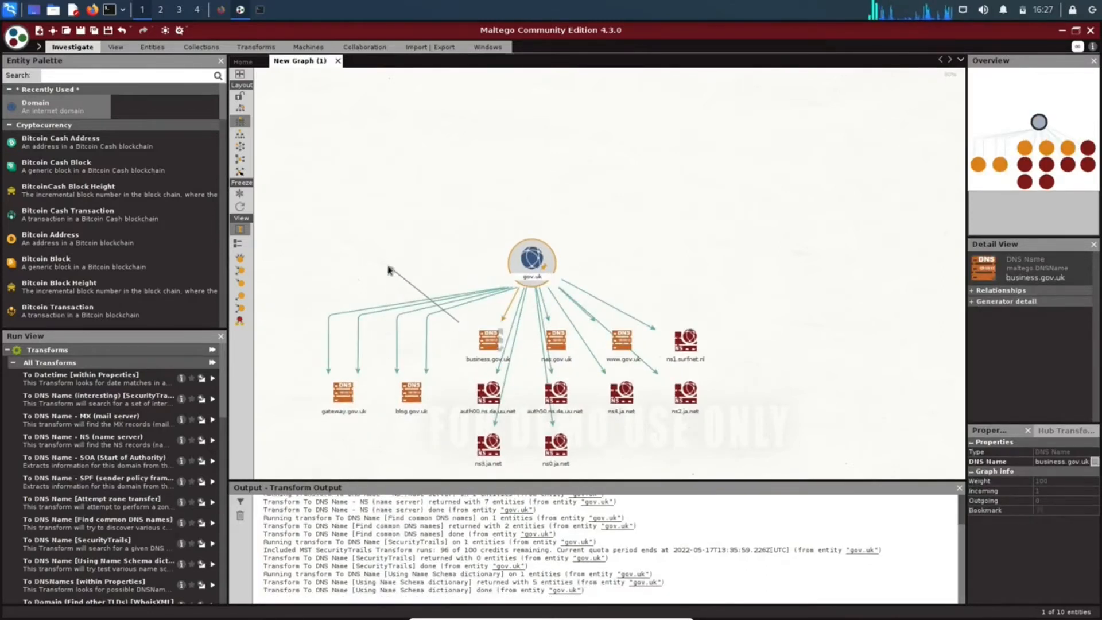
right_click(483, 337)
click(484, 337)
drag(484, 337, 388, 223)
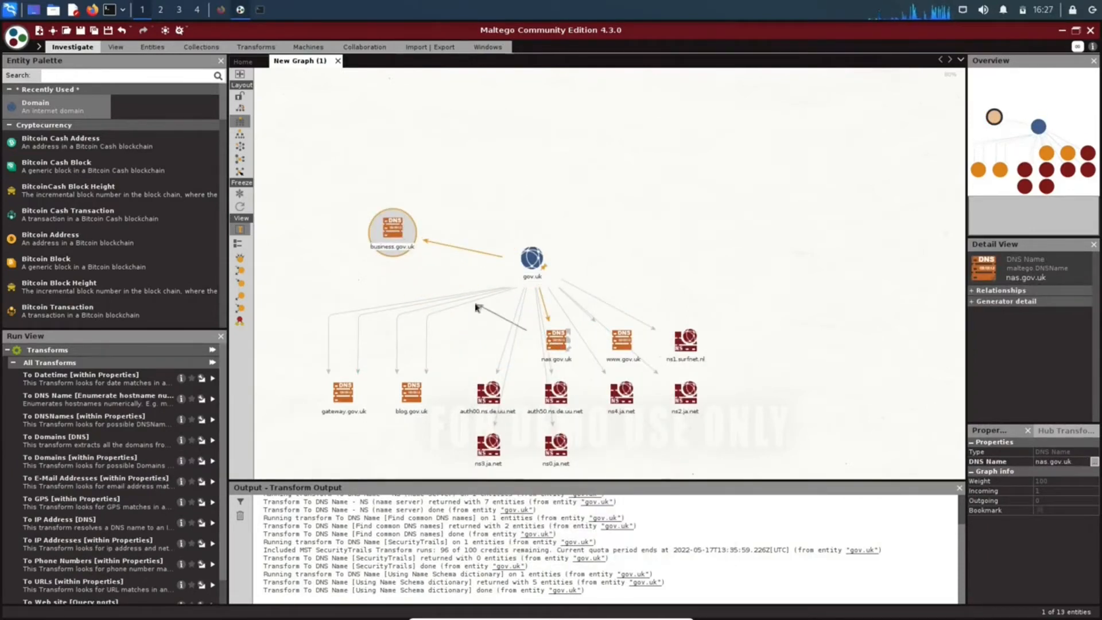
right_click(552, 344)
click(552, 344)
drag(552, 344, 400, 165)
click(611, 337)
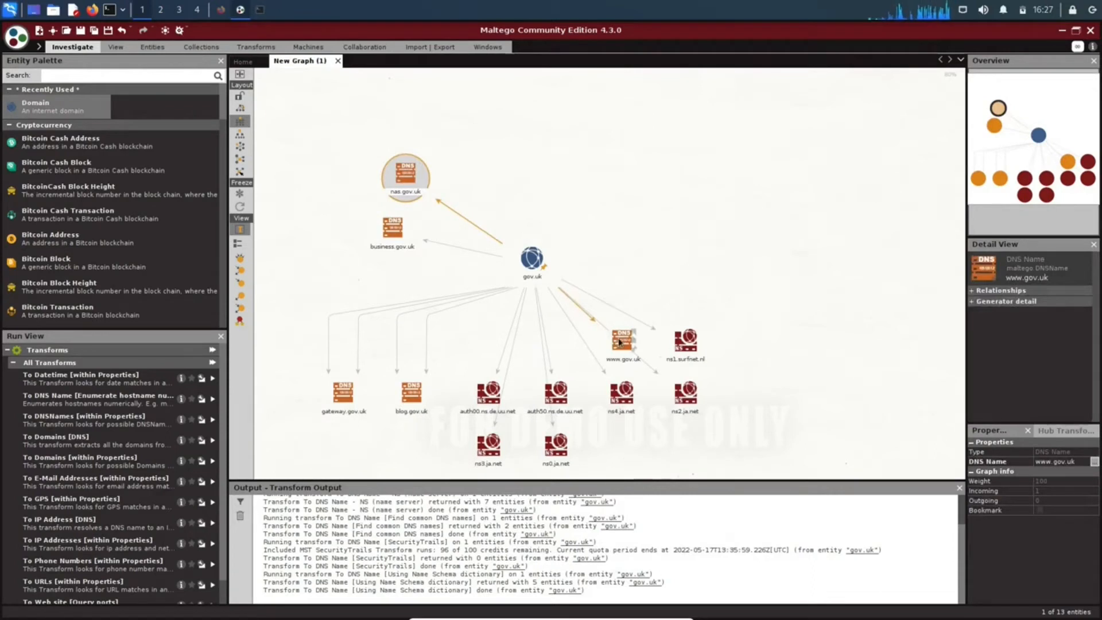
right_click(612, 339)
click(620, 340)
drag(619, 339, 436, 148)
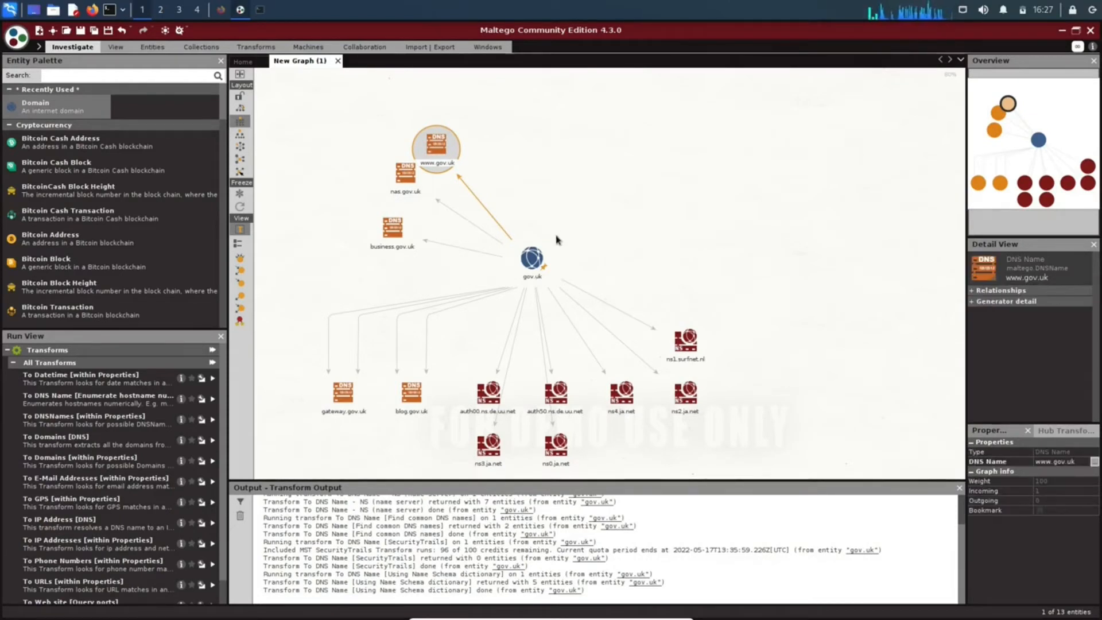
Run the To Domains [DNS] transform on the gov.uk domain.
right_click(533, 259)
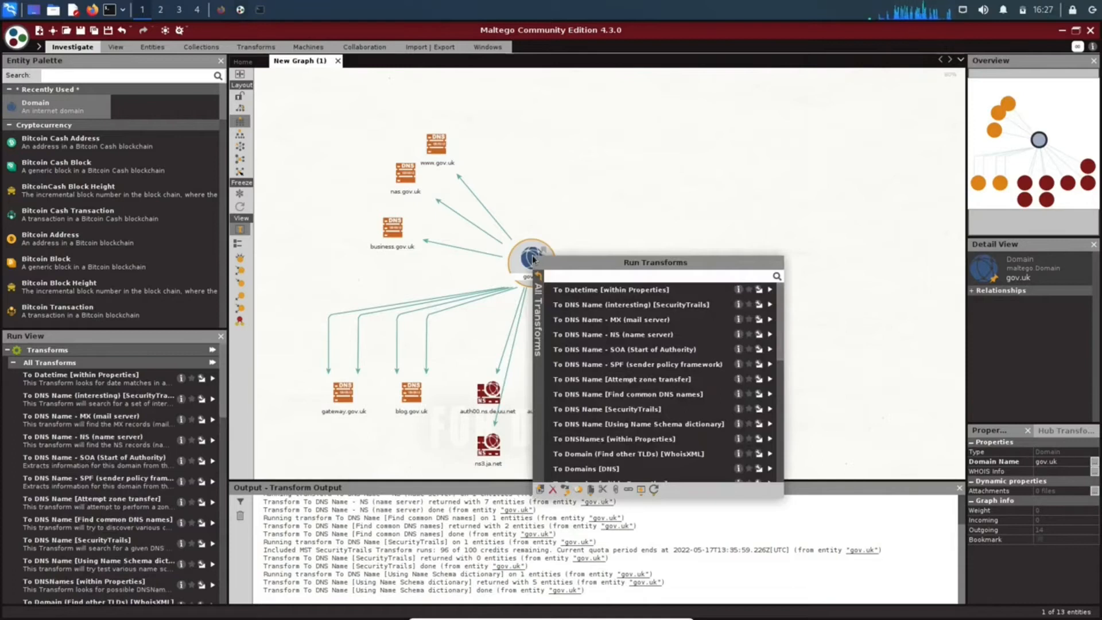
scroll(623, 405, down, 1)
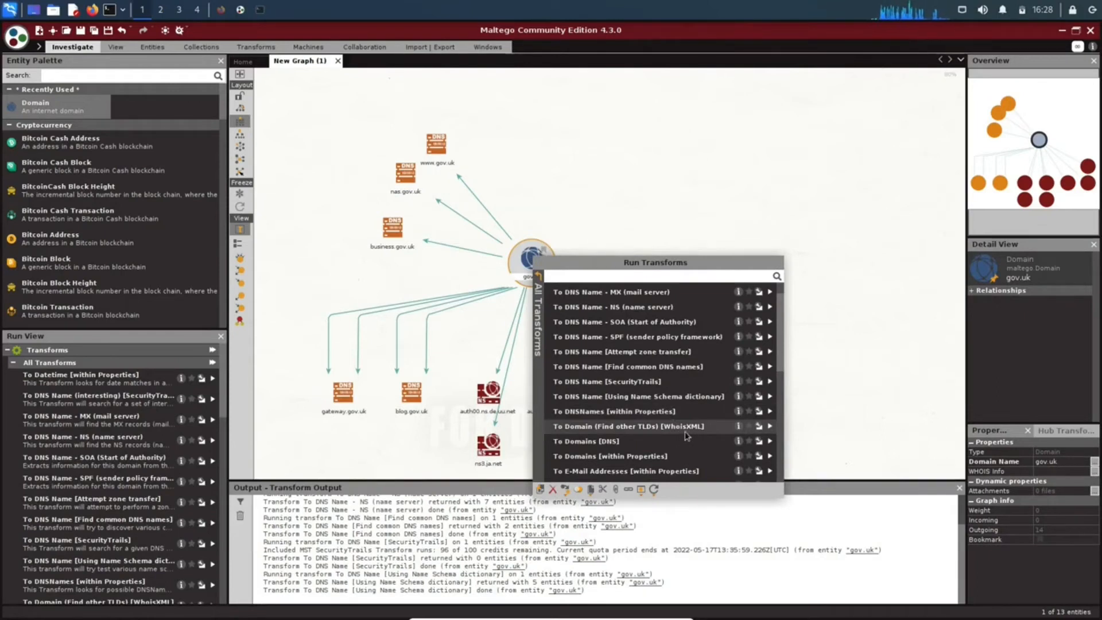
scroll(689, 437, down, 1)
click(611, 418)
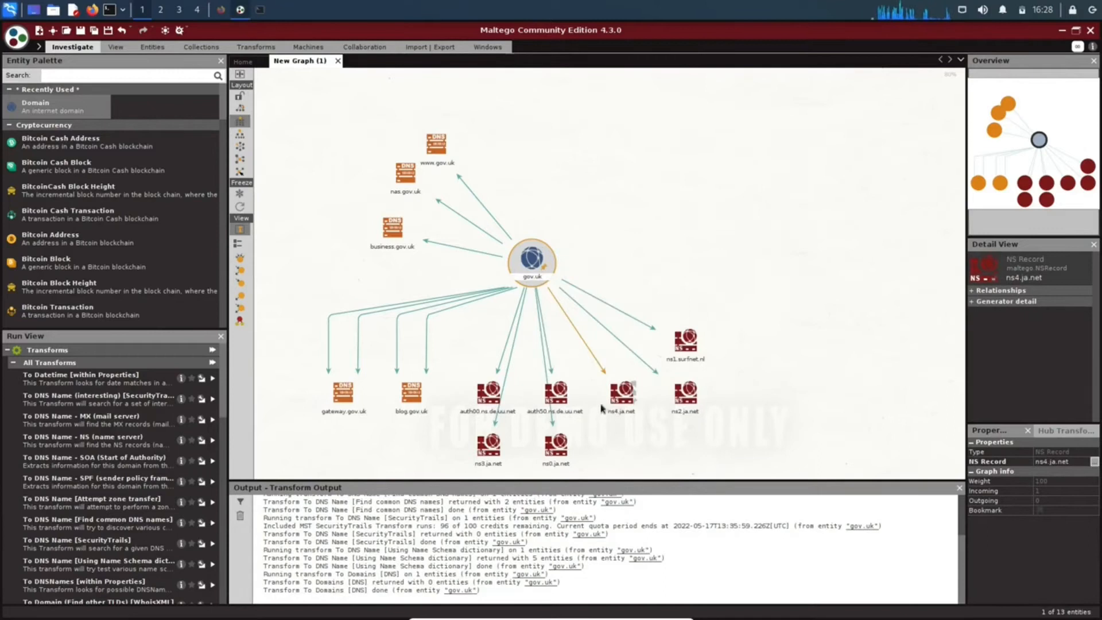
Run the To E-Mail Addresses [within Properties] and To Email address [From whois info] transforms on the gov.uk domain.
right_click(532, 259)
scroll(623, 406, down, 3)
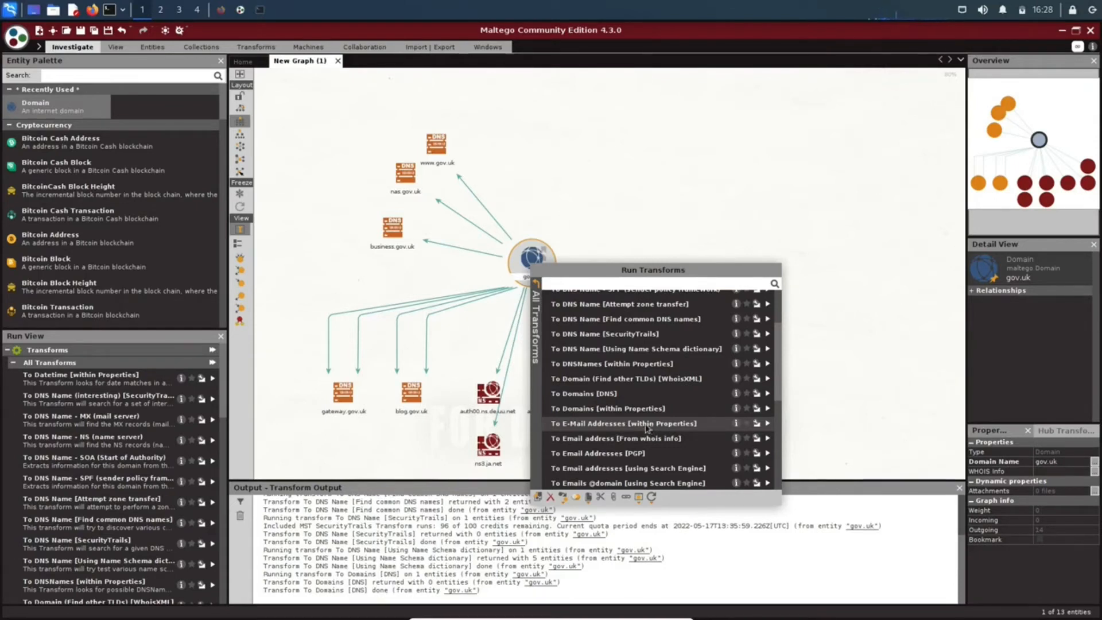
click(647, 425)
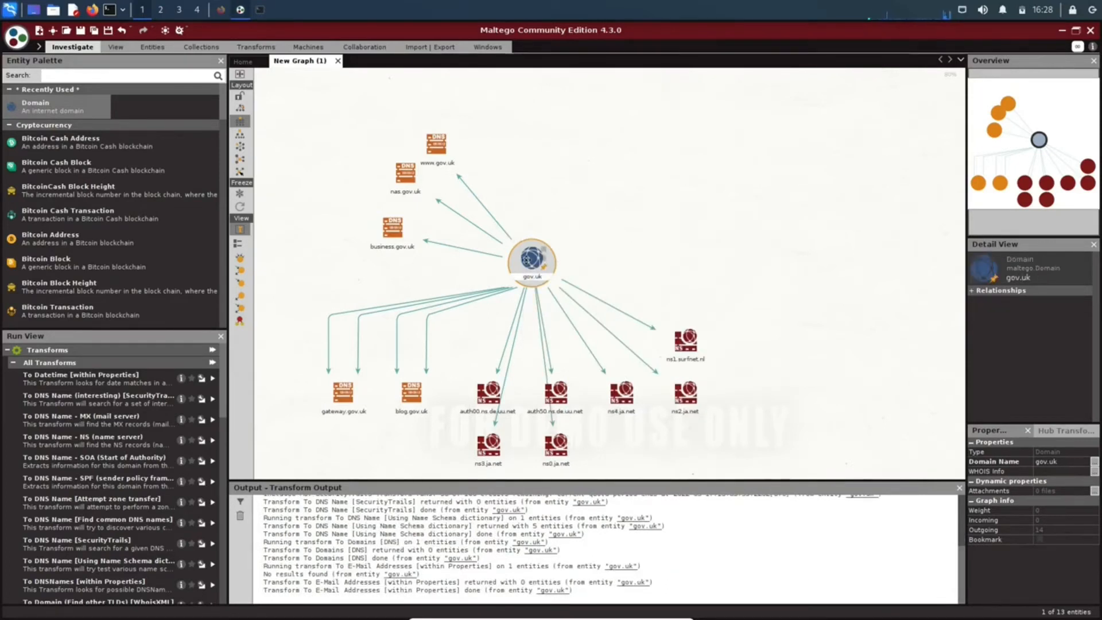
right_click(529, 263)
scroll(631, 357, down, 2)
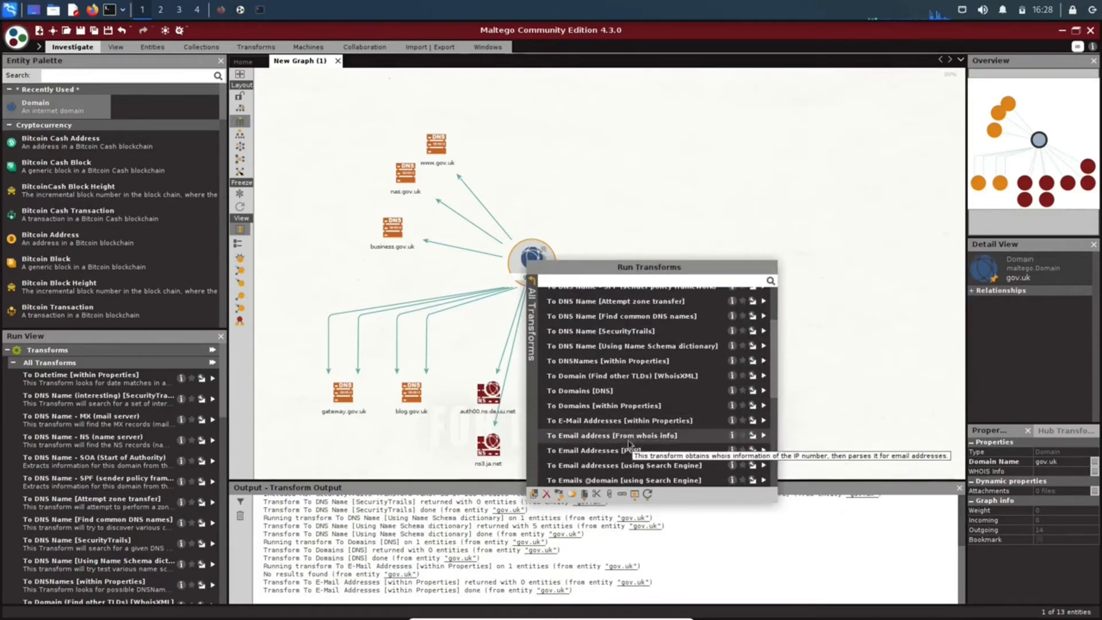
click(618, 436)
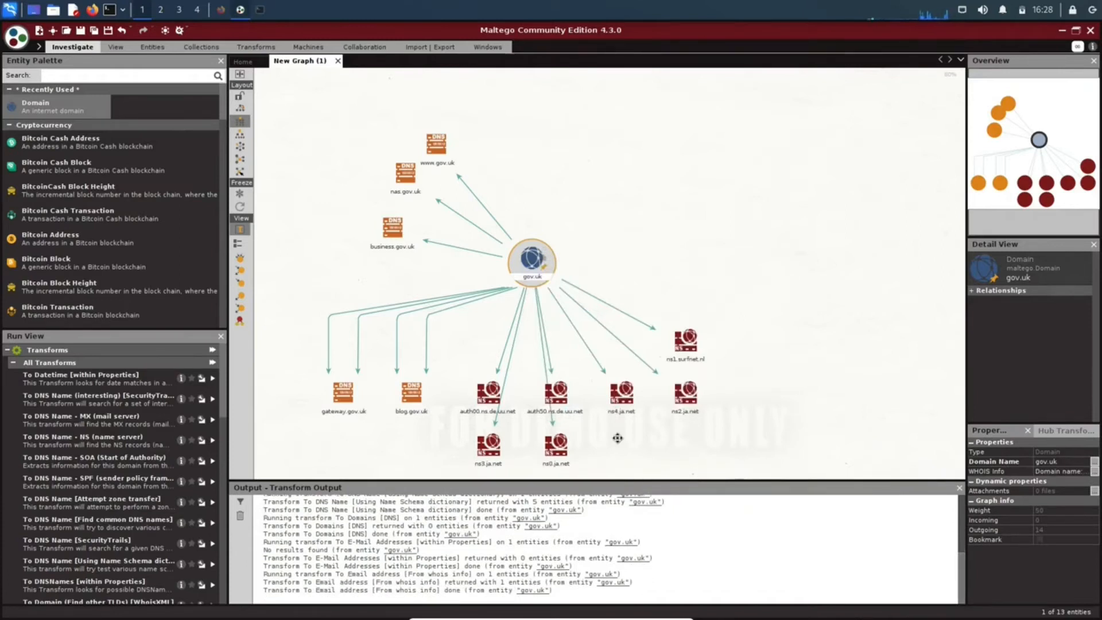
Run the To Email Addresses [PGP] transform on the gov.uk domain.
scroll(619, 311, down, 1)
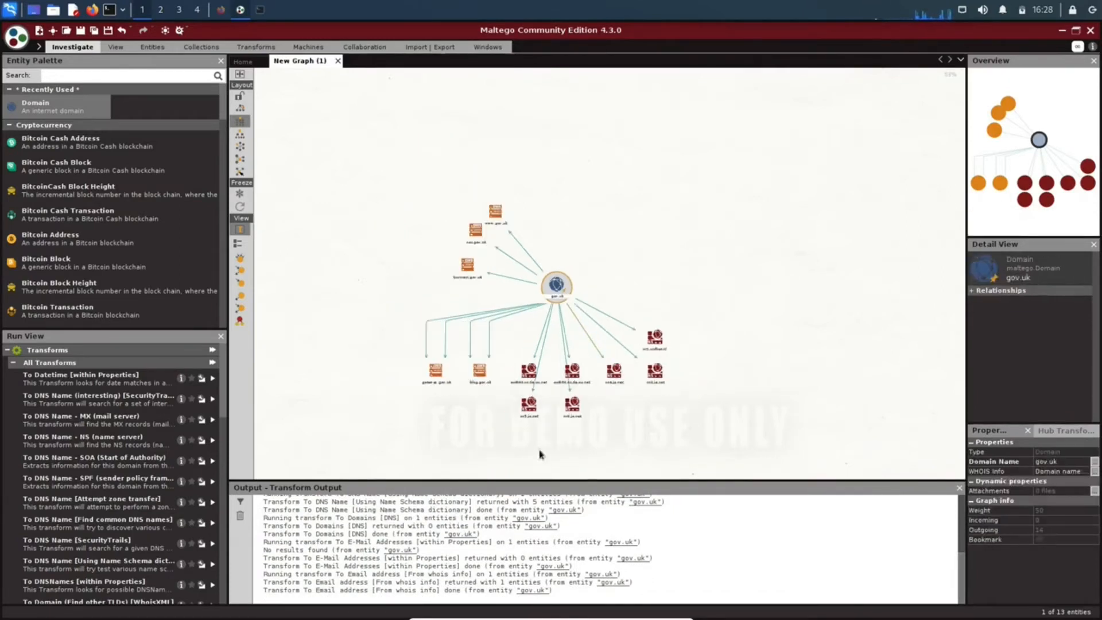
scroll(541, 232, up, 2)
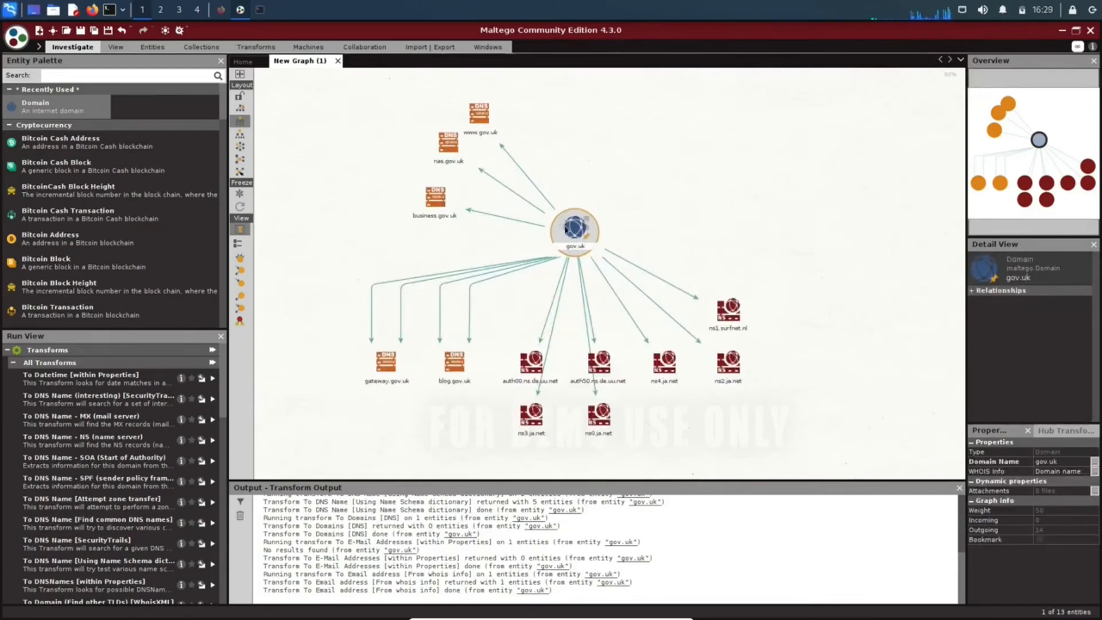
right_click(567, 230)
scroll(696, 374, down, 3)
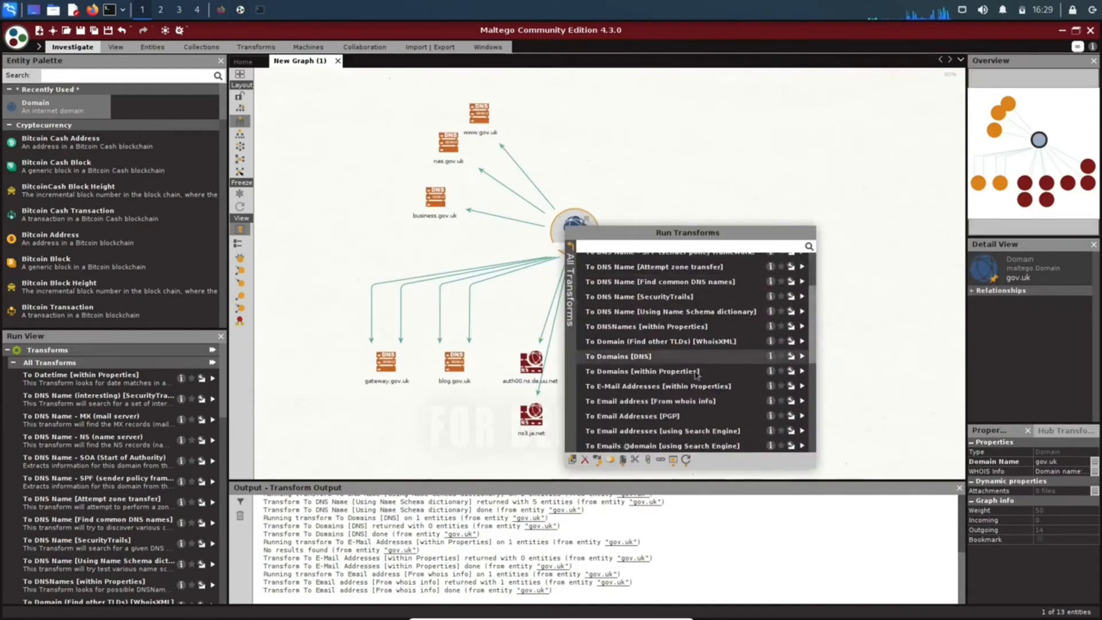
click(660, 414)
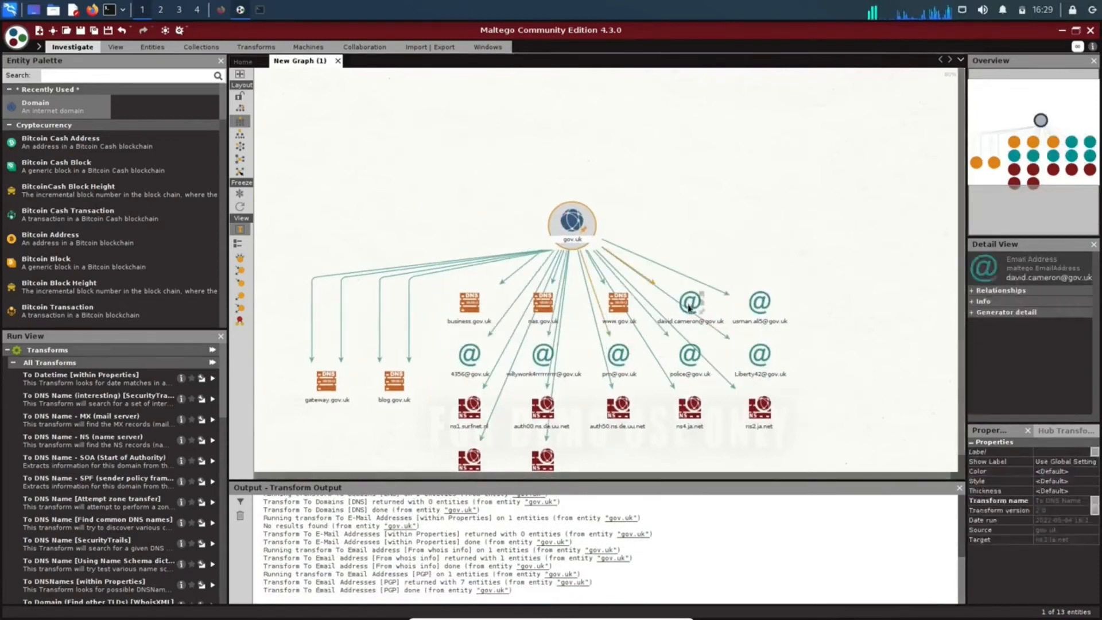
Move the two email entities in the first result row and the last one in the second row beside the gov.uk domain, on its right.
right_click(688, 303)
drag(688, 301, 711, 175)
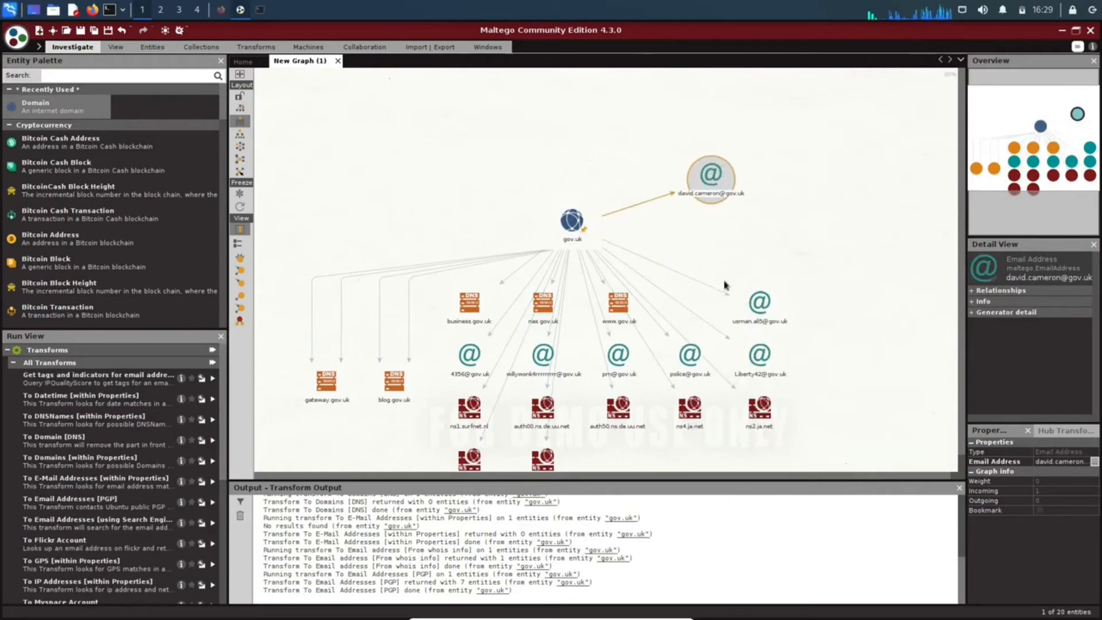
right_click(759, 302)
drag(759, 303, 763, 199)
right_click(758, 353)
click(757, 351)
drag(757, 352, 780, 245)
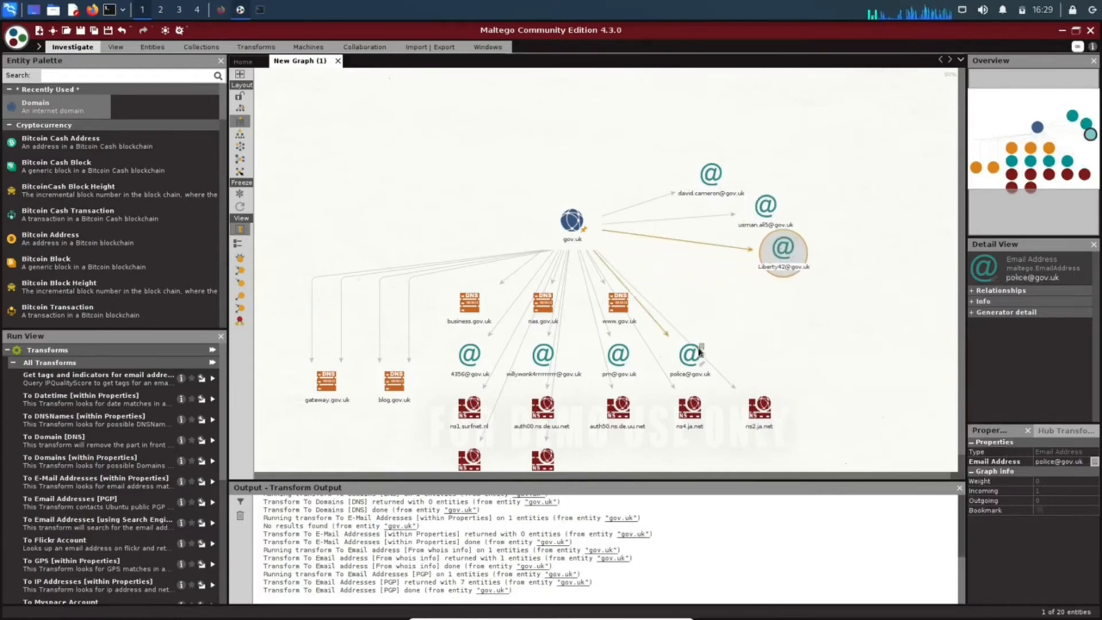
Move the police email entity above the email group beside gov.uk and the pm email entity to the group's lower end.
right_click(689, 354)
click(689, 354)
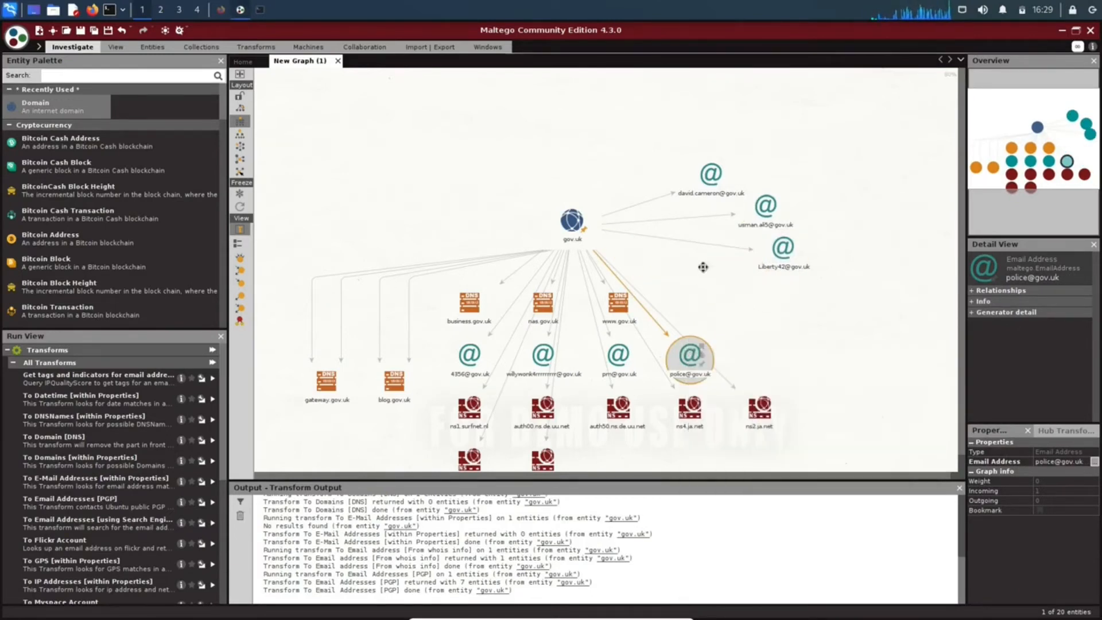
drag(689, 356, 705, 124)
right_click(616, 351)
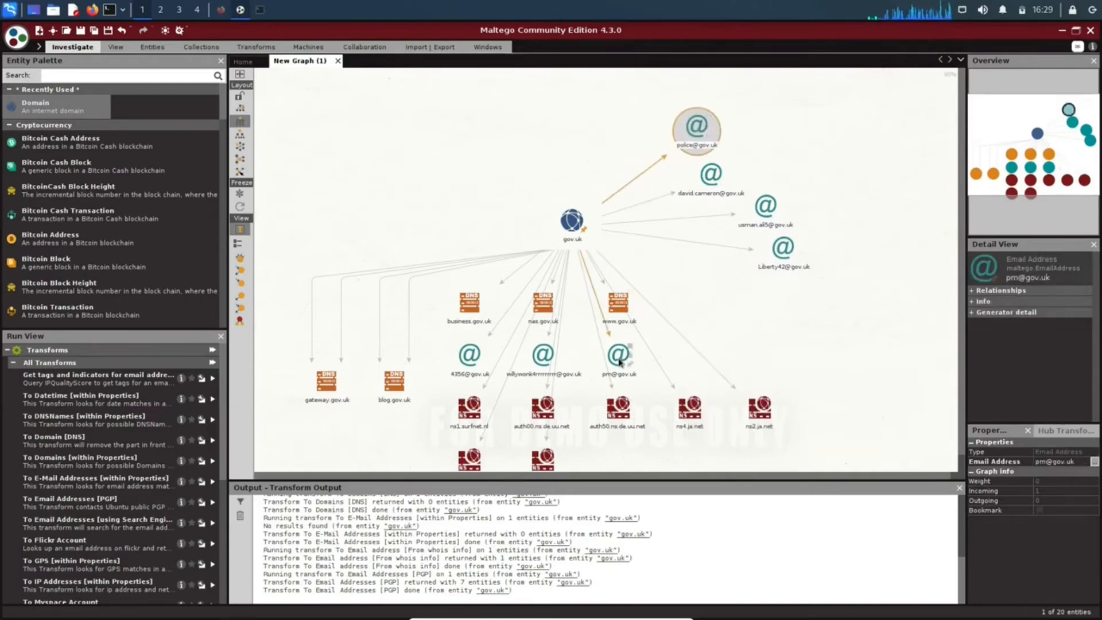
click(617, 350)
drag(616, 350, 768, 278)
Move the two email entities remaining in the rows beneath gov.uk to the lower end of the separate email group.
right_click(537, 354)
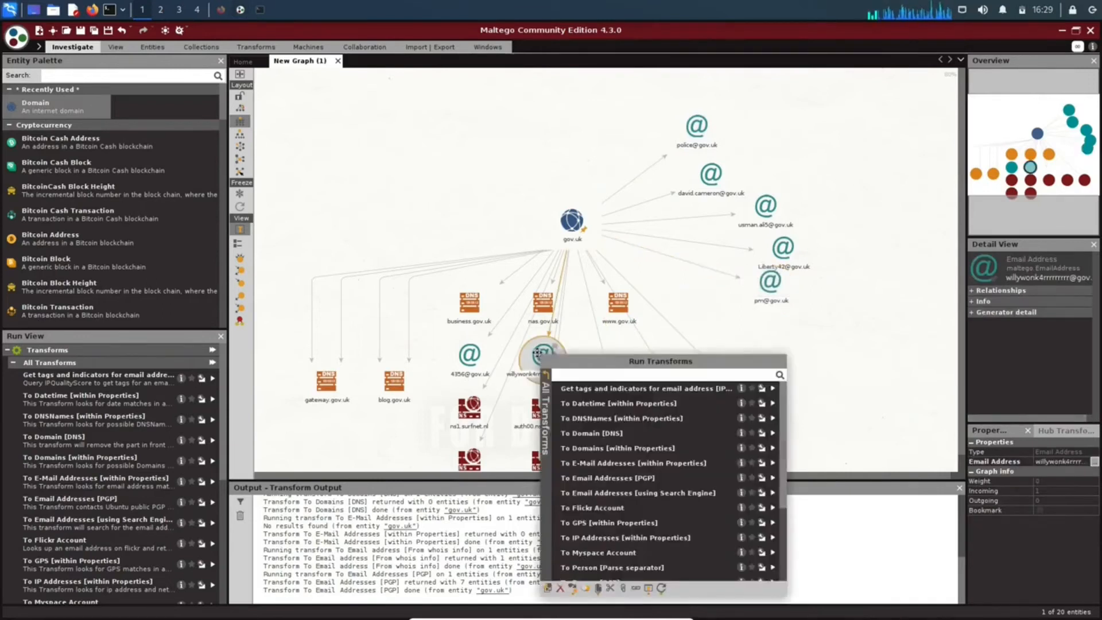
click(537, 353)
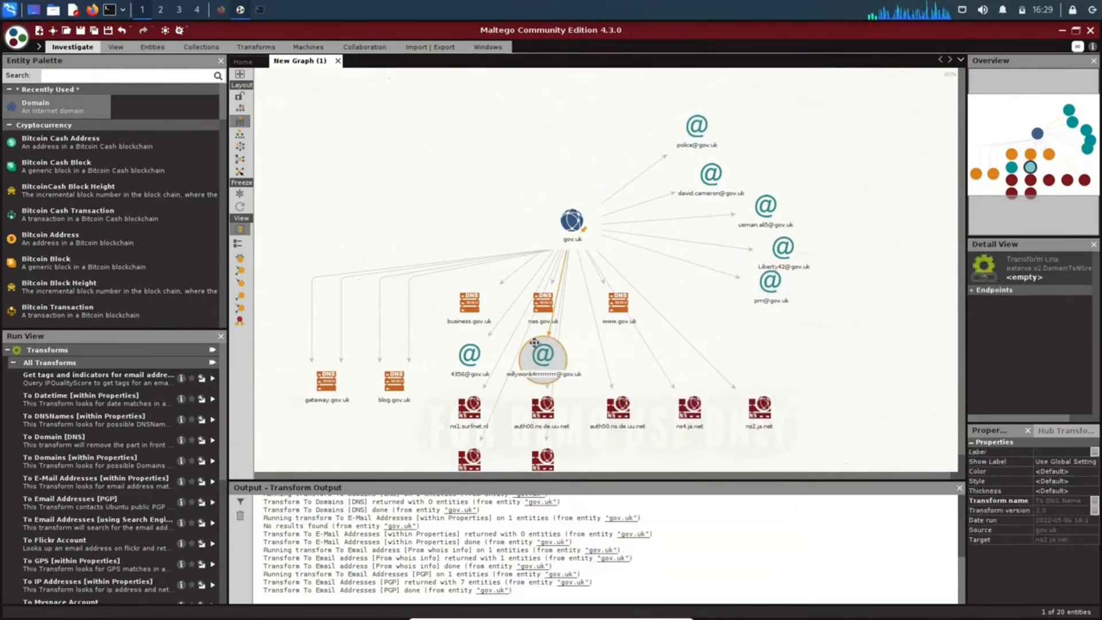
drag(548, 352, 814, 324)
right_click(465, 346)
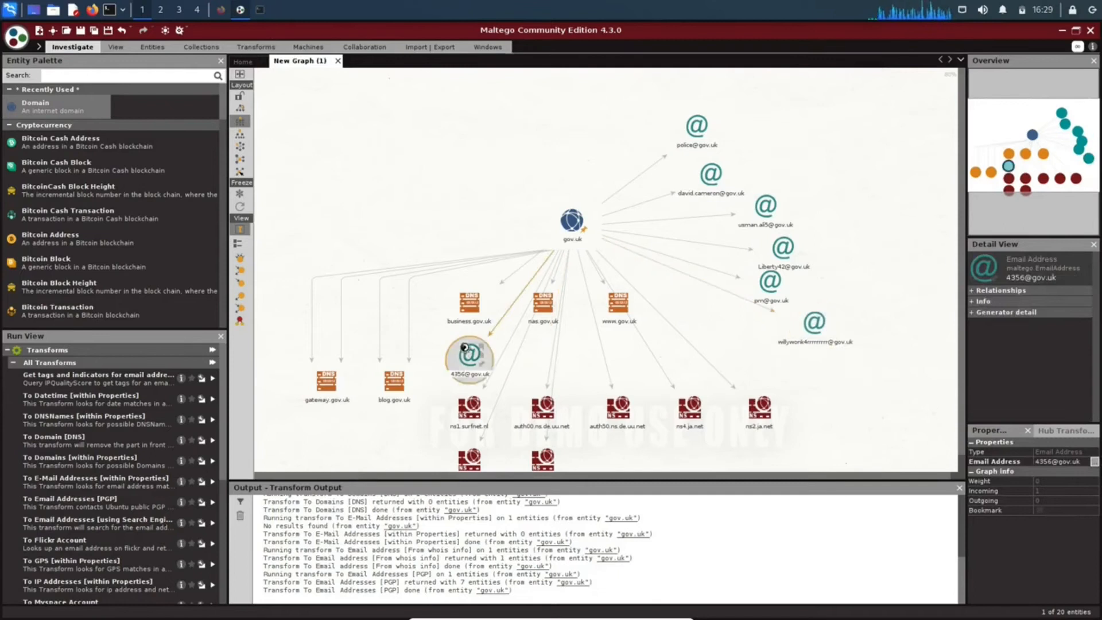
click(465, 346)
drag(464, 348, 836, 361)
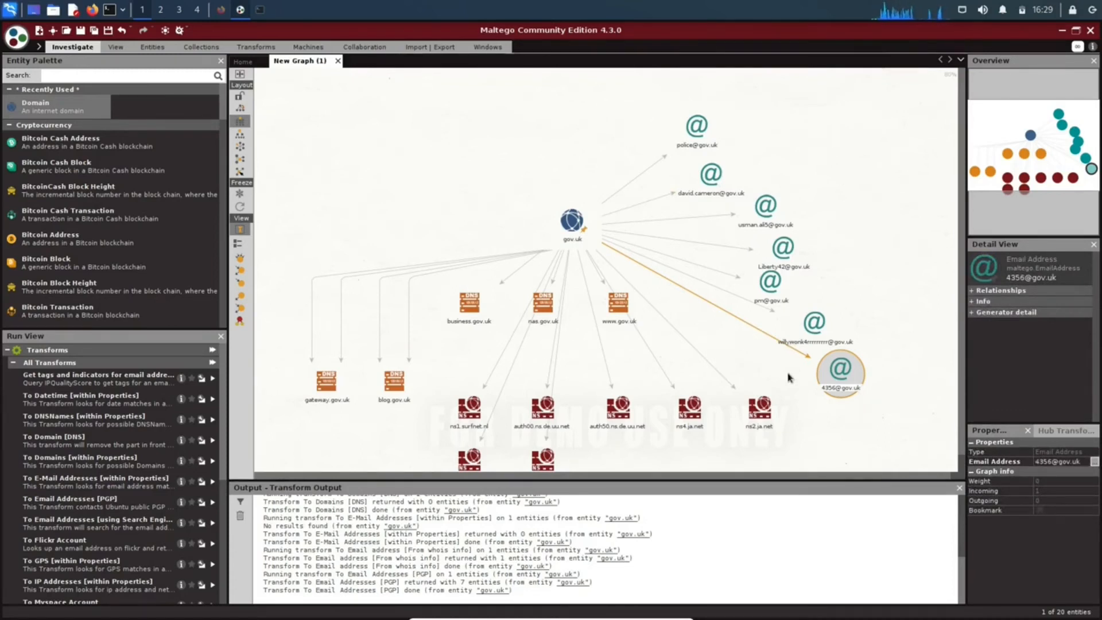
Run the To Email addresses [using Search Engine] transform on the gov.uk domain.
click(571, 221)
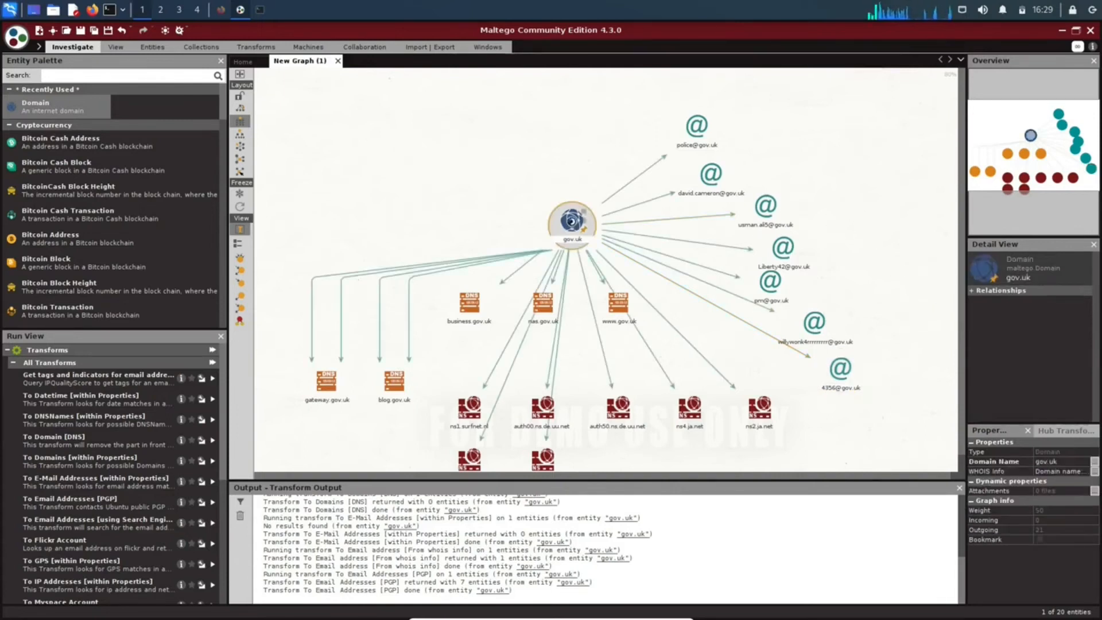
right_click(574, 222)
scroll(687, 329, down, 2)
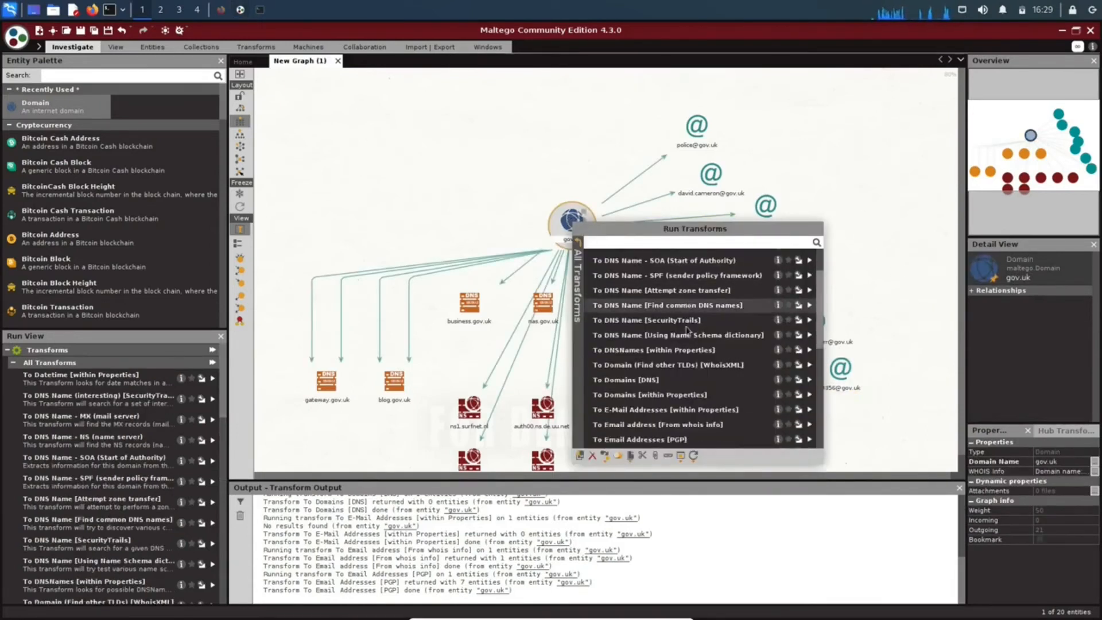
scroll(687, 329, down, 2)
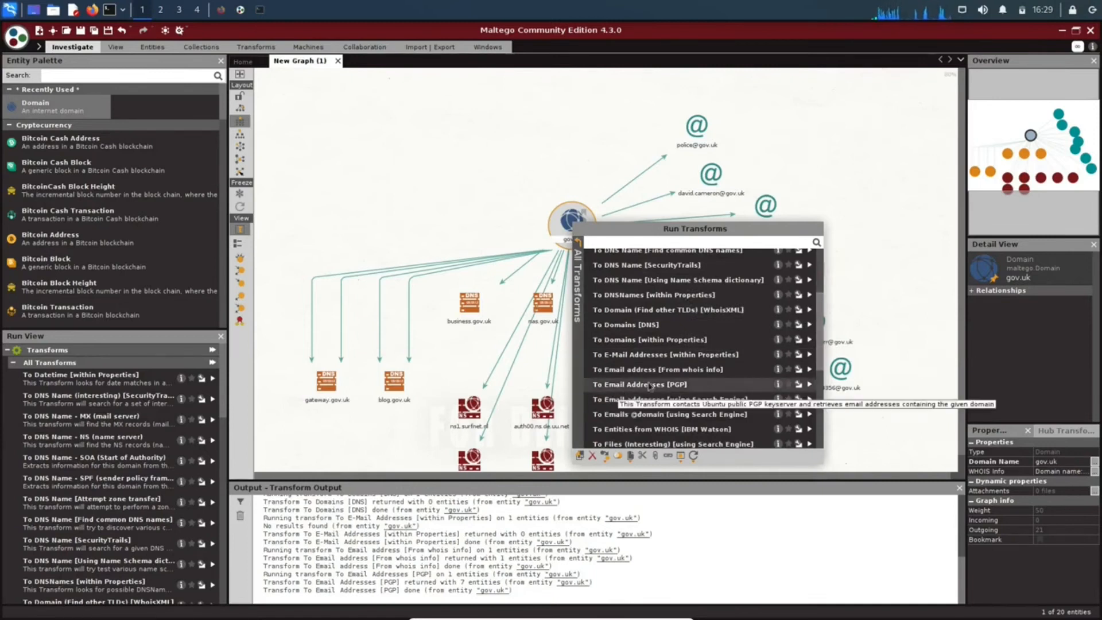
click(713, 403)
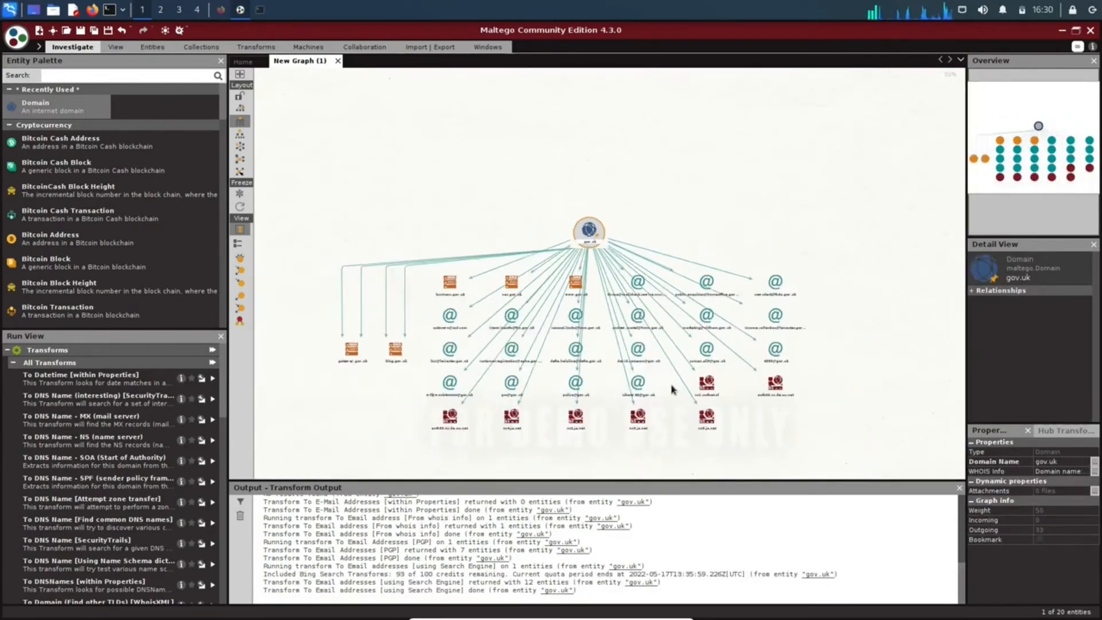
Look over the email results and run the To Files (Office) [using Search Engine] transform on the gov.uk domain.
scroll(478, 320, up, 3)
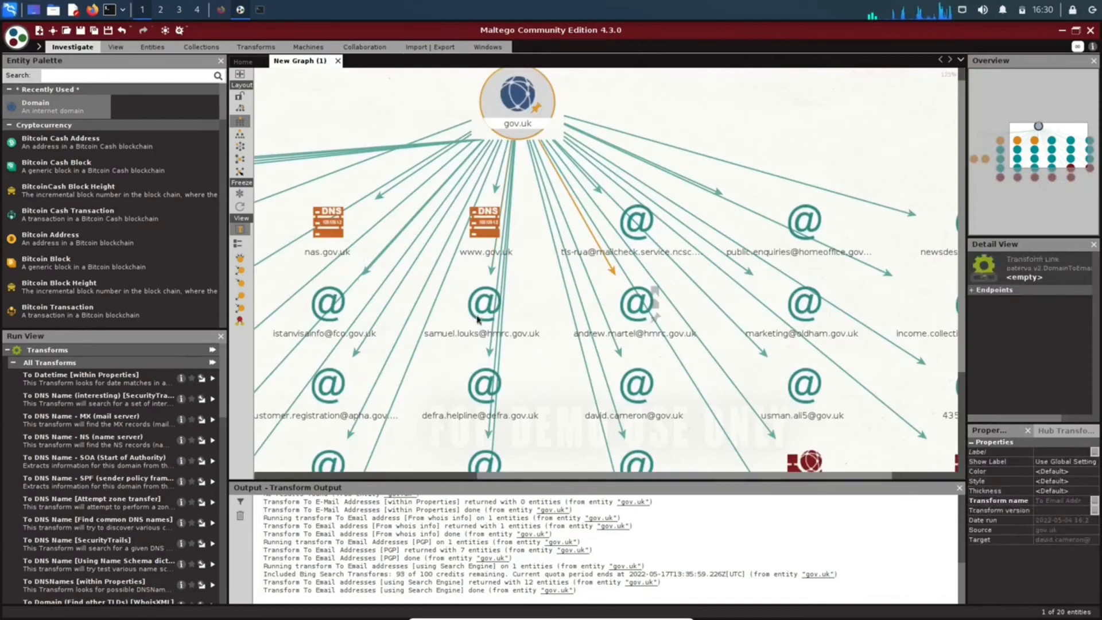
scroll(631, 342, down, 2)
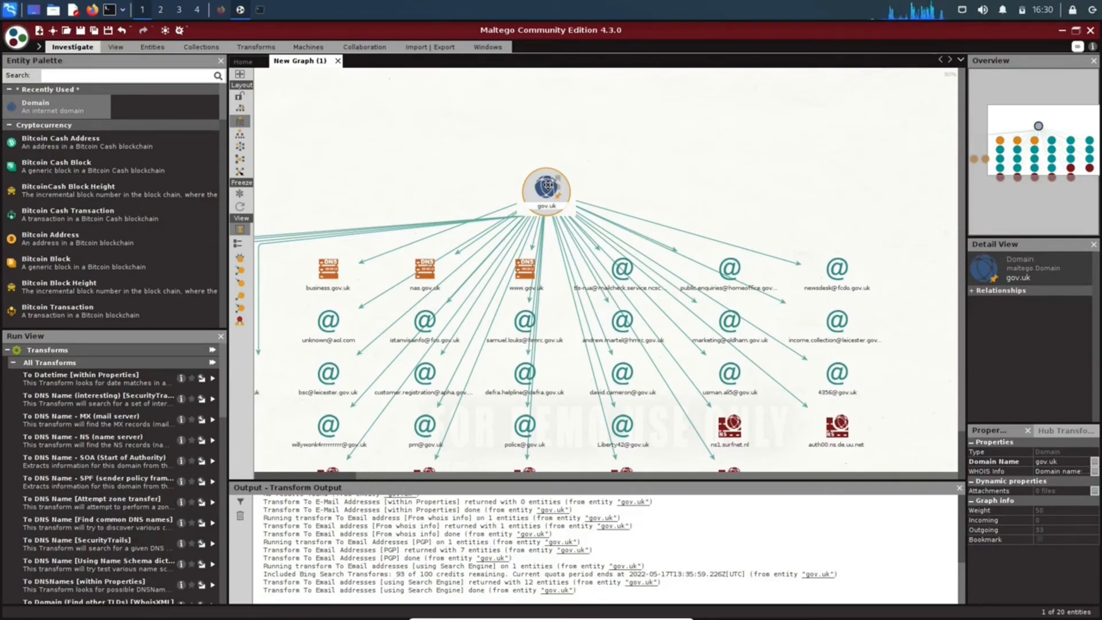
scroll(574, 271, down, 2)
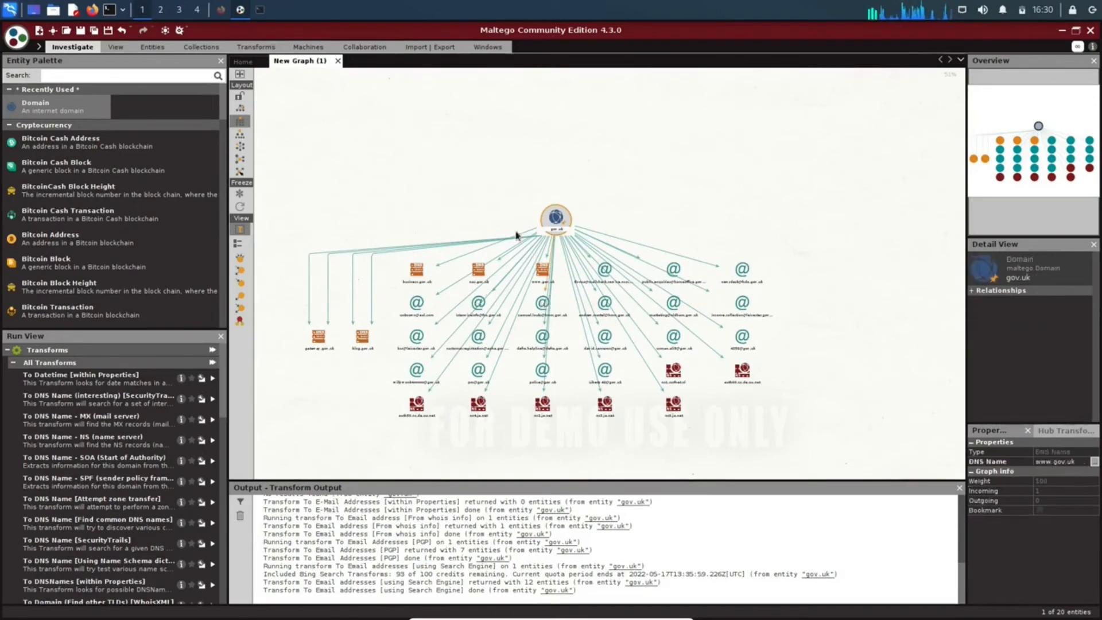
right_click(552, 215)
scroll(620, 292, down, 5)
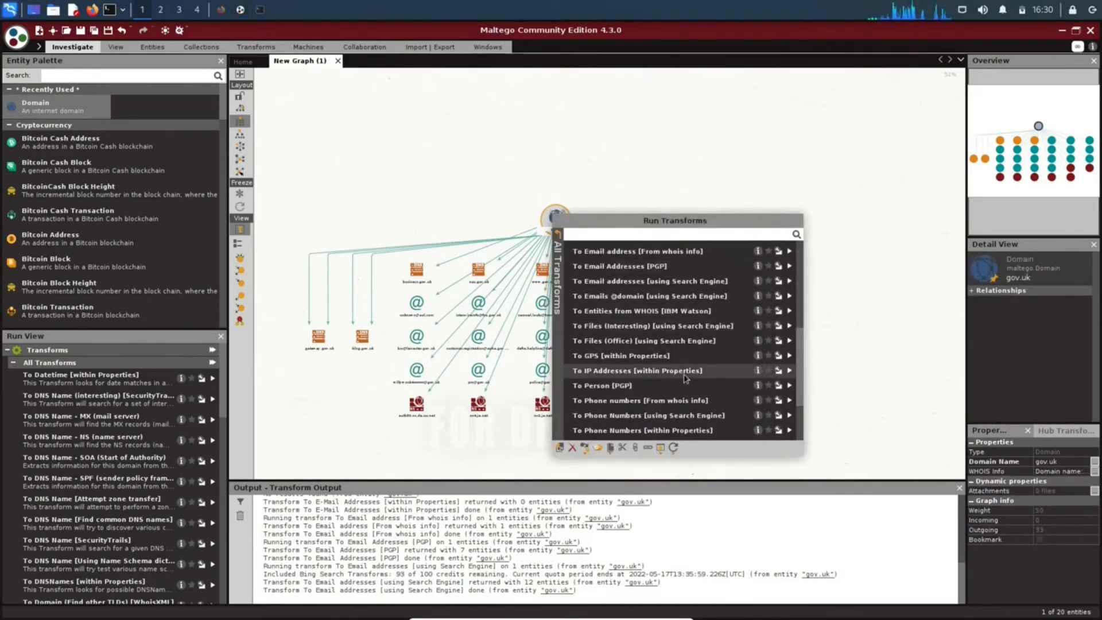
click(628, 345)
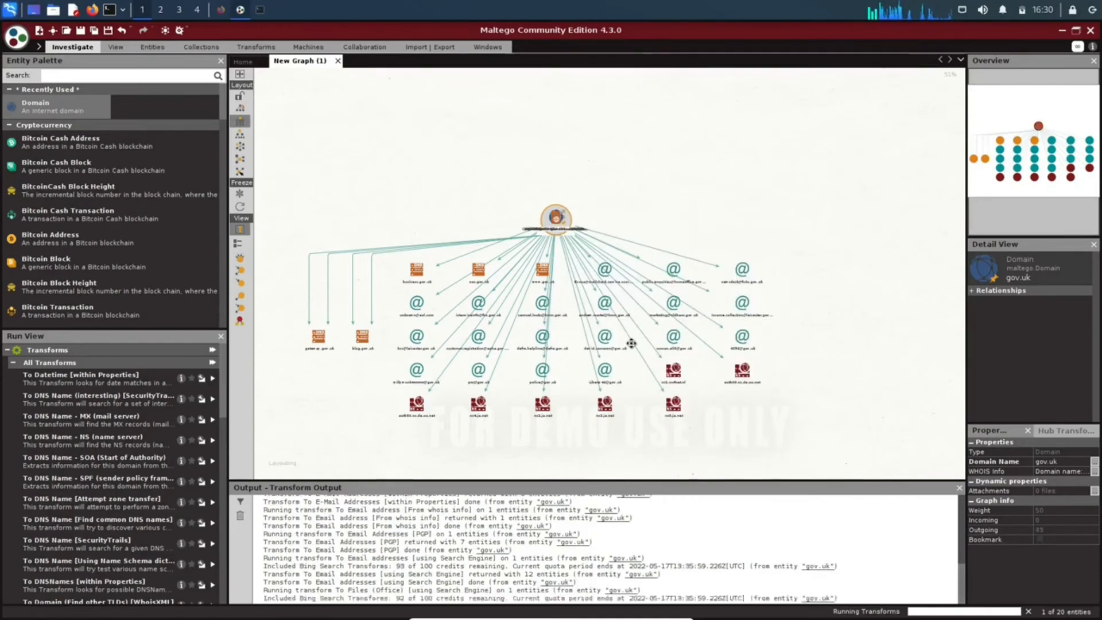
Run the To Phone numbers [From whois info] and To Phone Numbers [using Search Engine] transforms on the gov.uk domain.
right_click(556, 214)
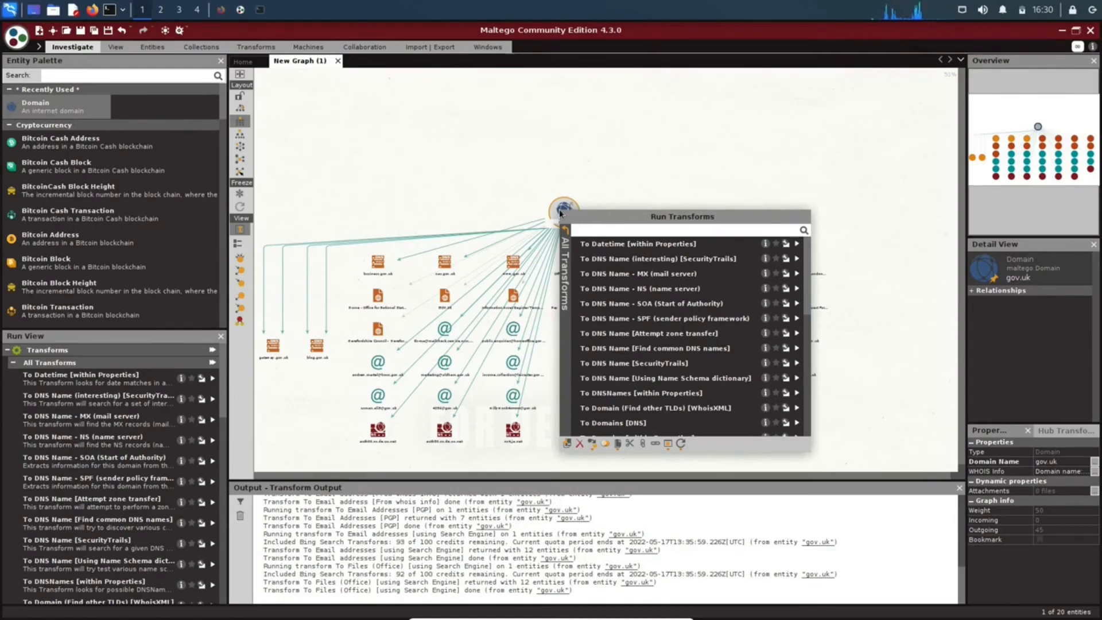
scroll(619, 374, down, 5)
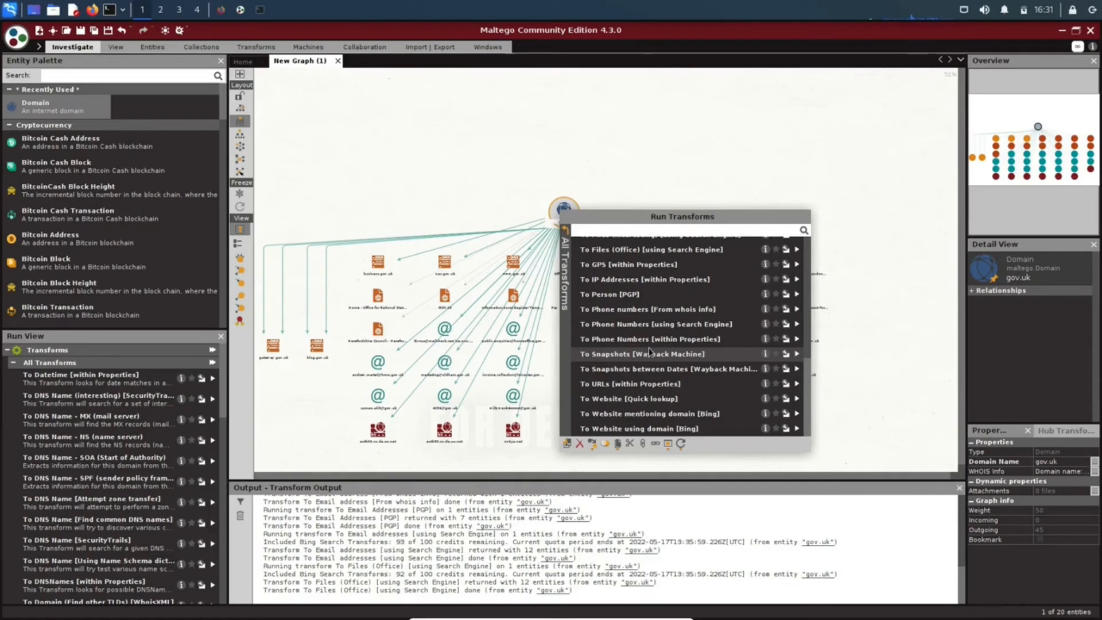
click(629, 314)
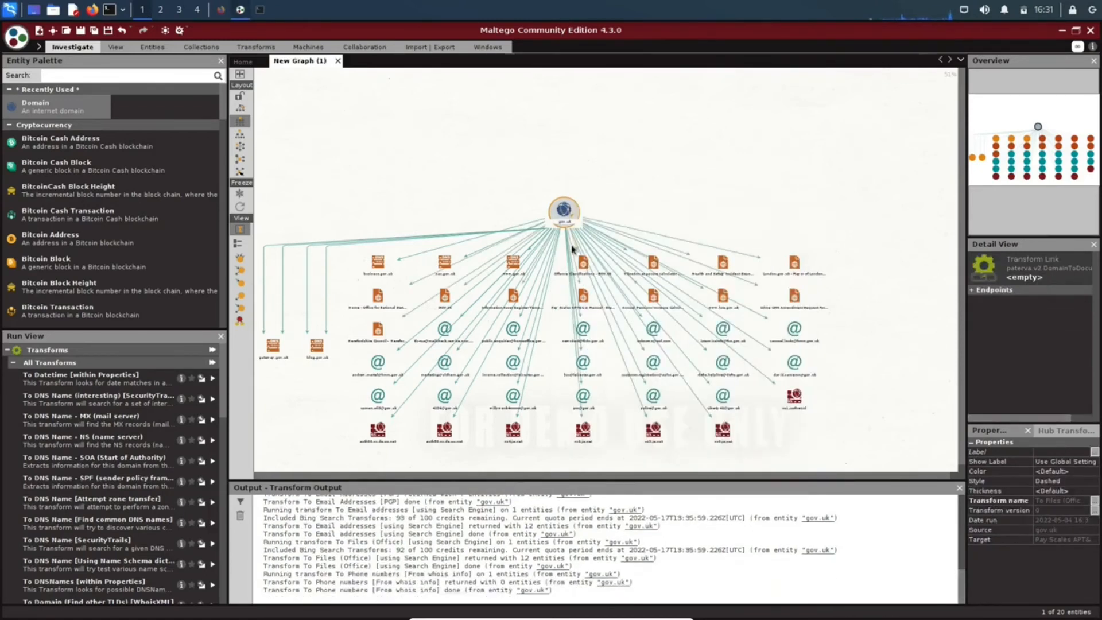
right_click(564, 217)
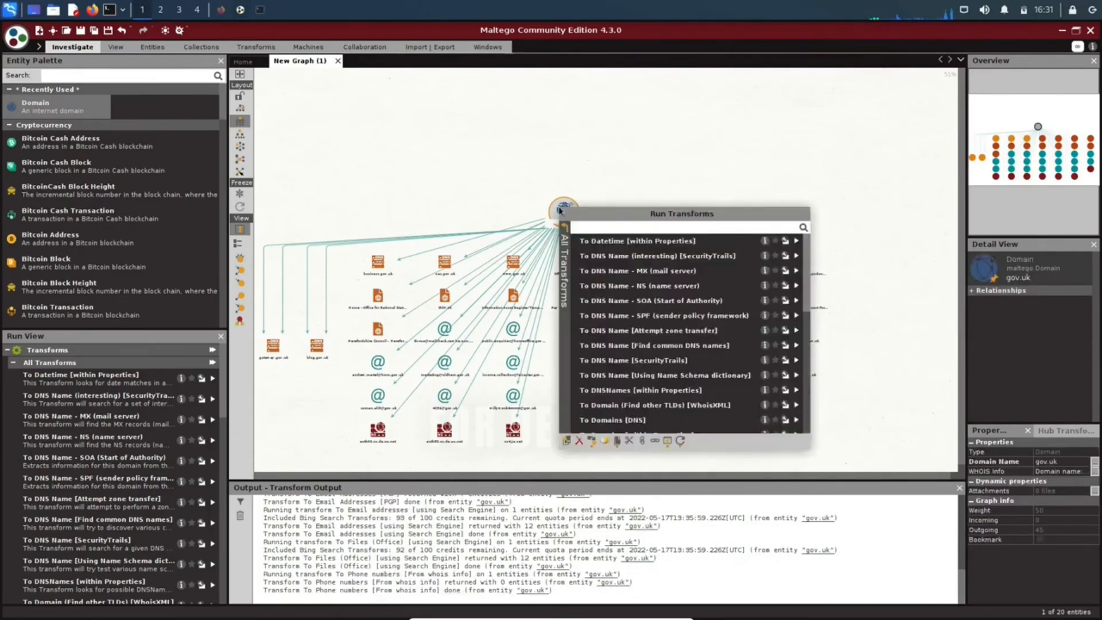
scroll(677, 314, down, 3)
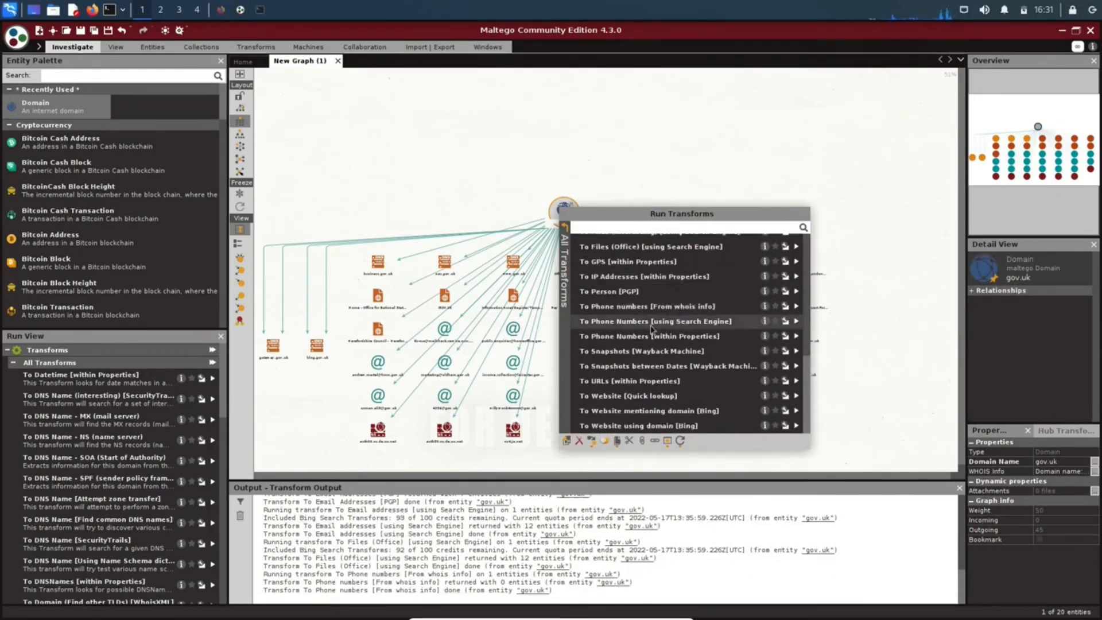
click(651, 326)
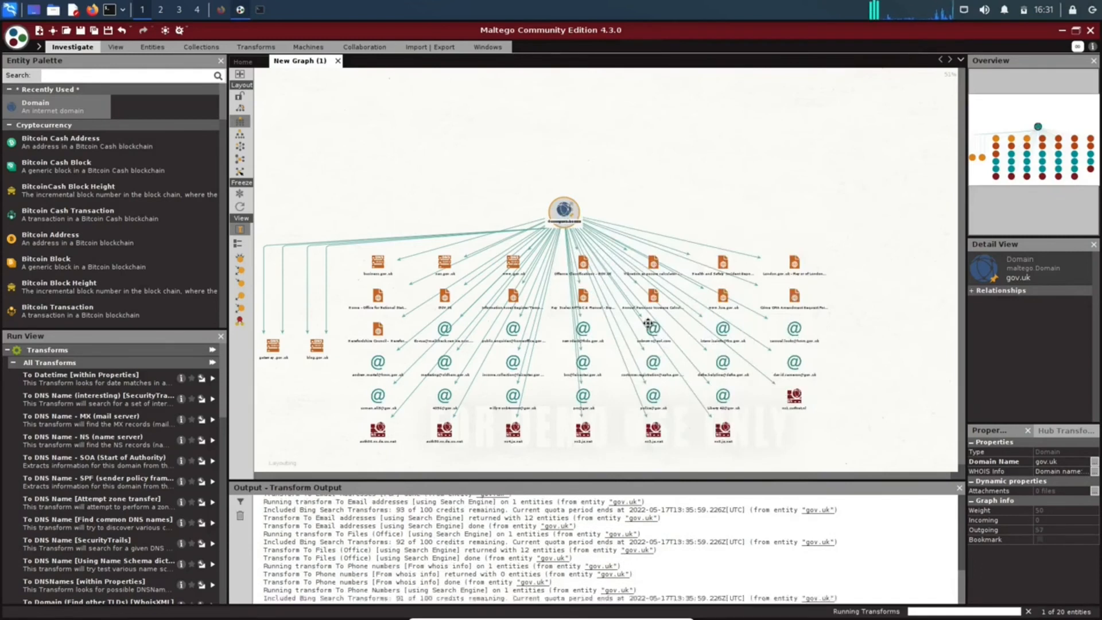
Examine the phone number, email, file and DNS entities linked to the gov.uk domain in the graph.
click(594, 315)
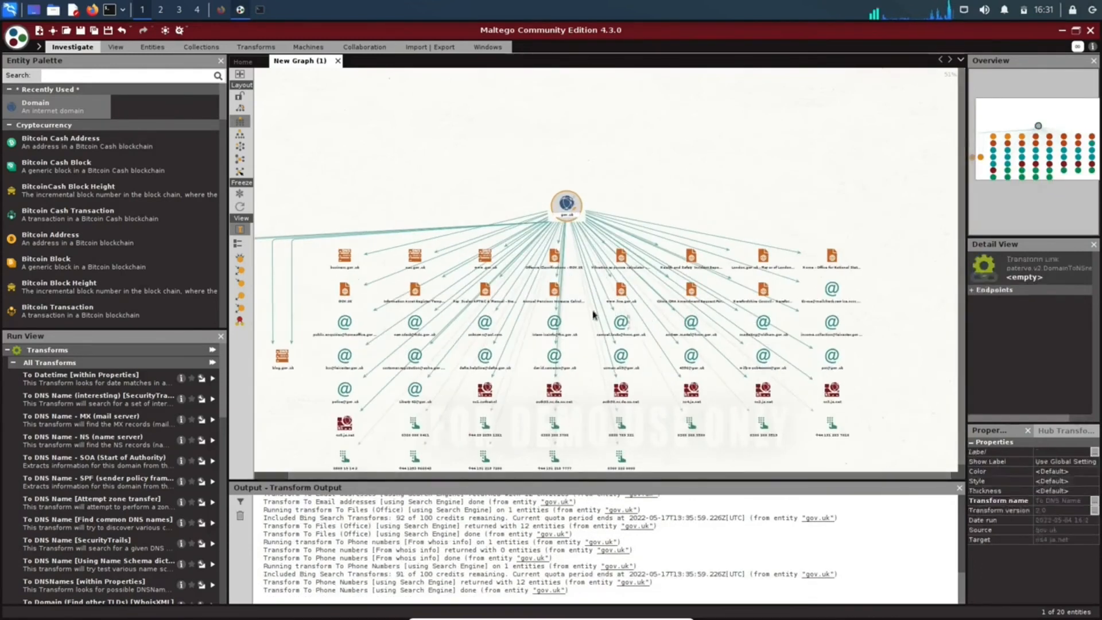
scroll(594, 315, down, 2)
click(488, 383)
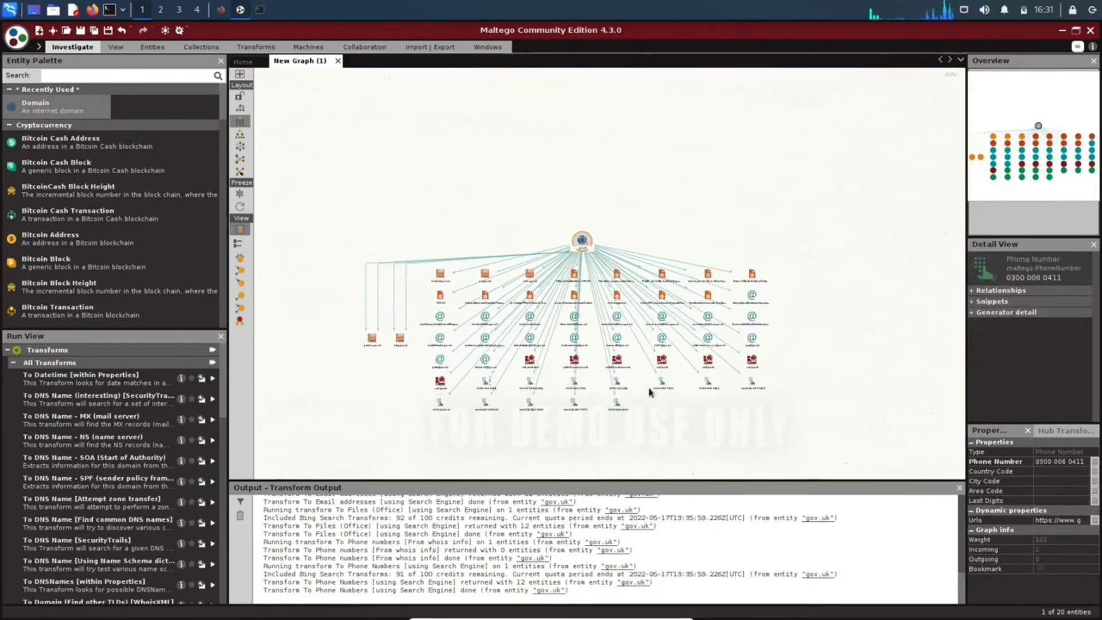
scroll(578, 429, up, 1)
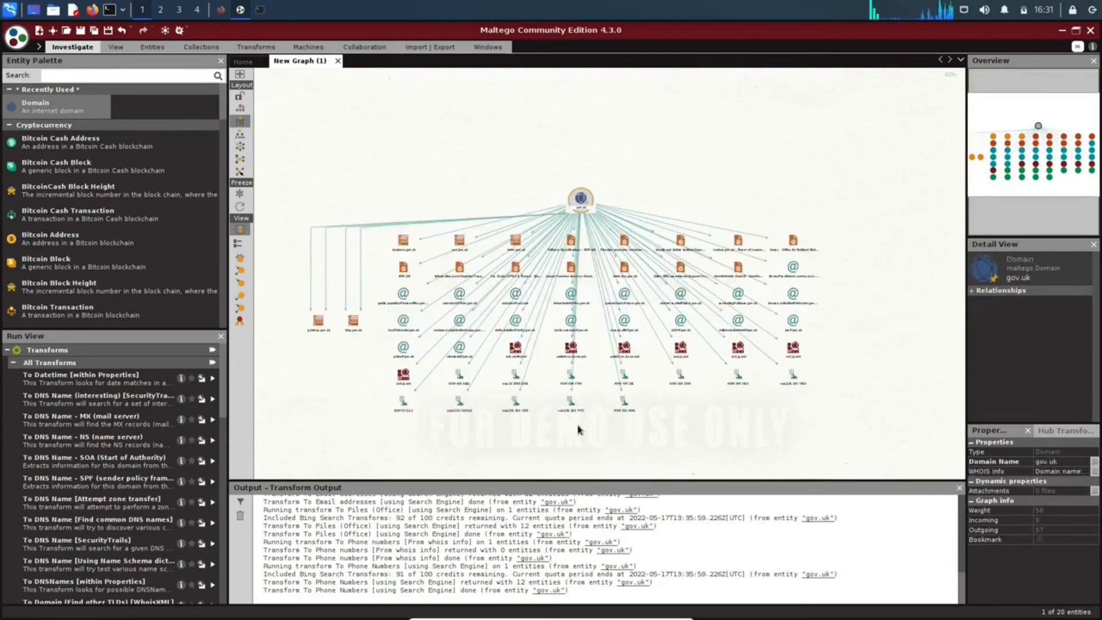
scroll(579, 429, up, 2)
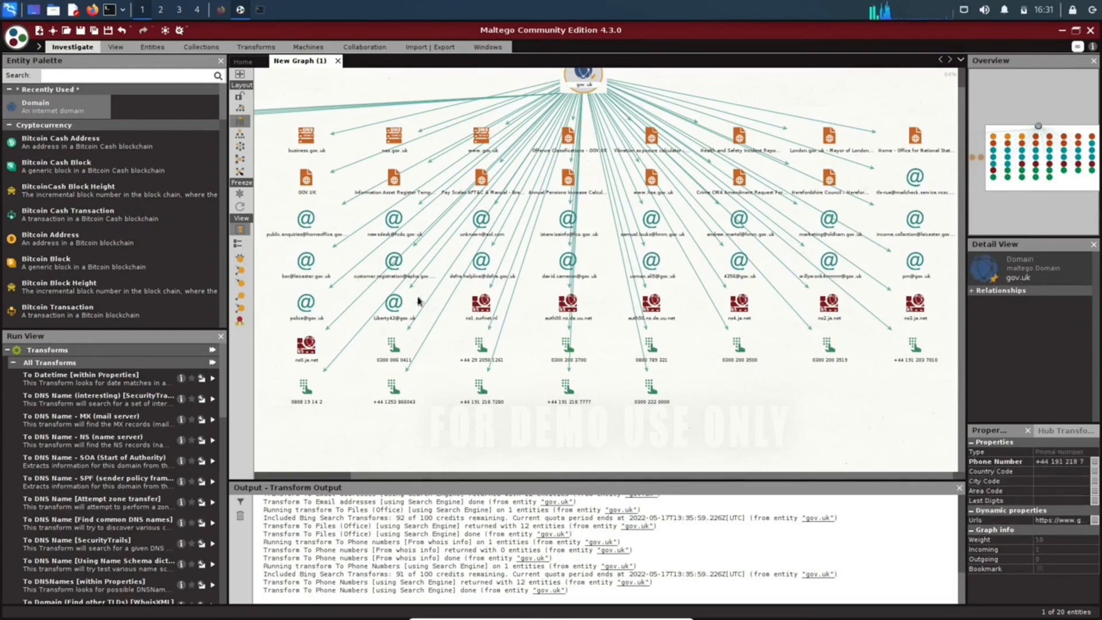
scroll(417, 301, up, 4)
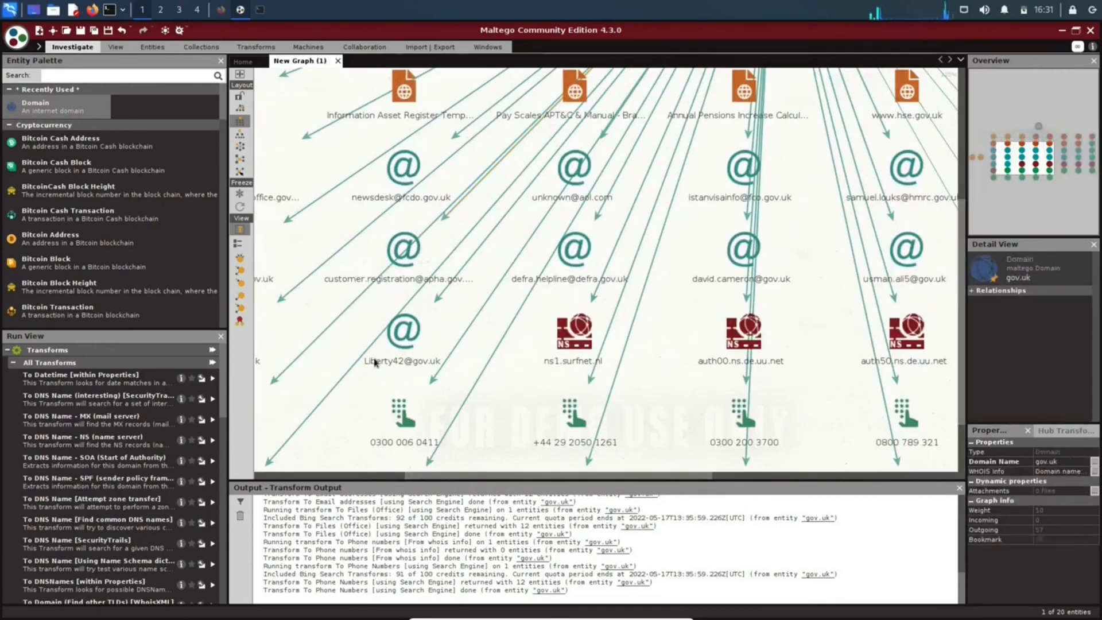
scroll(374, 362, down, 2)
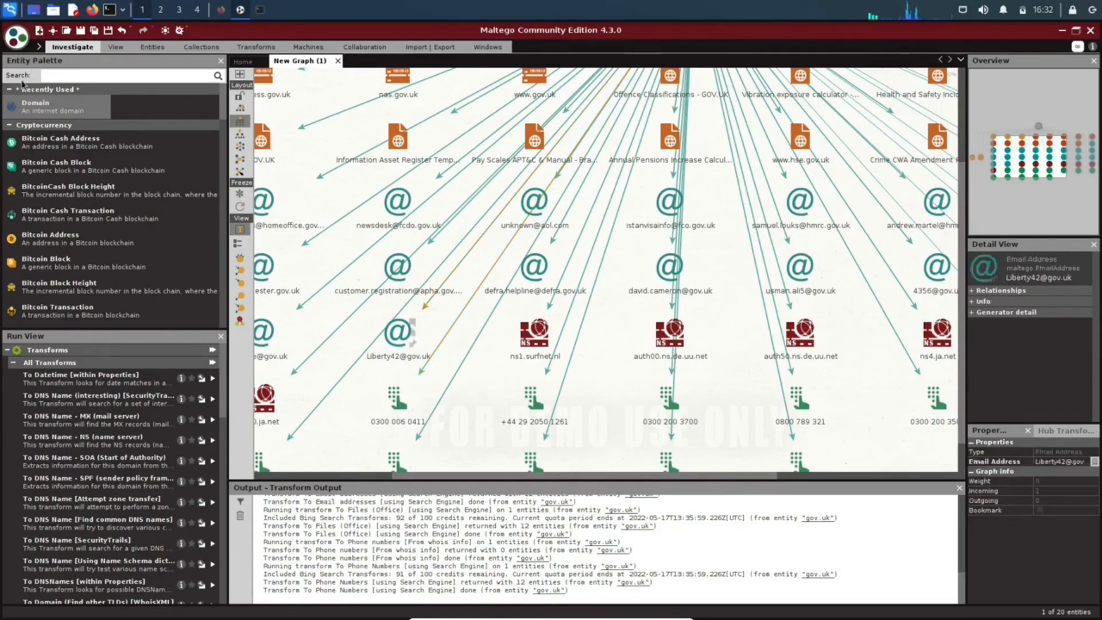
Browse the available entity types from cryptocurrency through devices, groups and infrastructure to locations and malware.
scroll(86, 195, down, 6)
scroll(92, 207, down, 4)
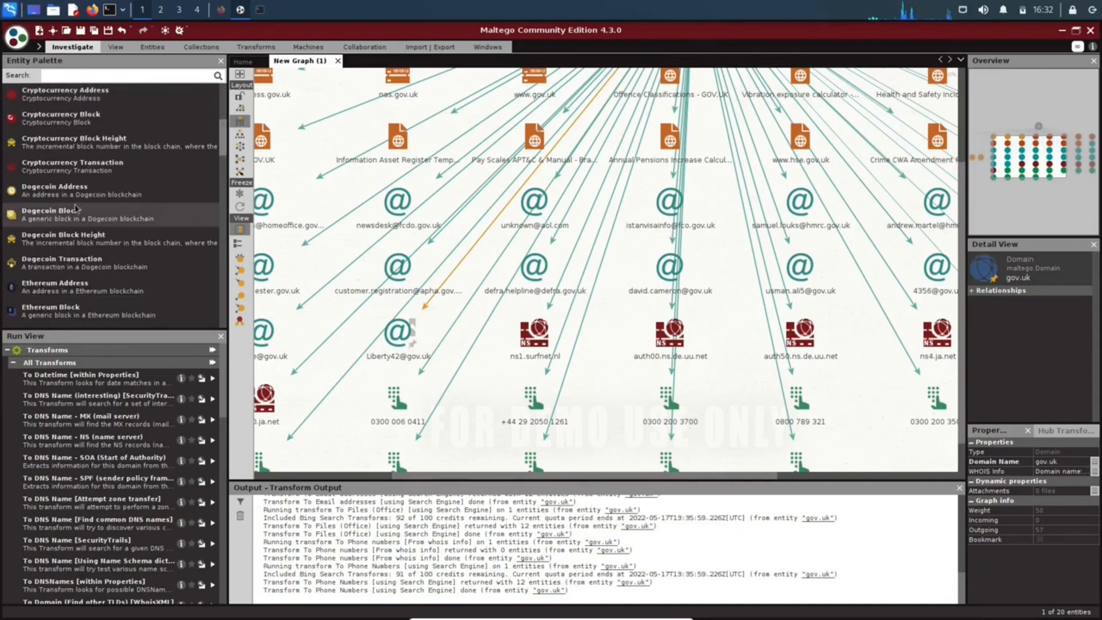
scroll(117, 224, down, 8)
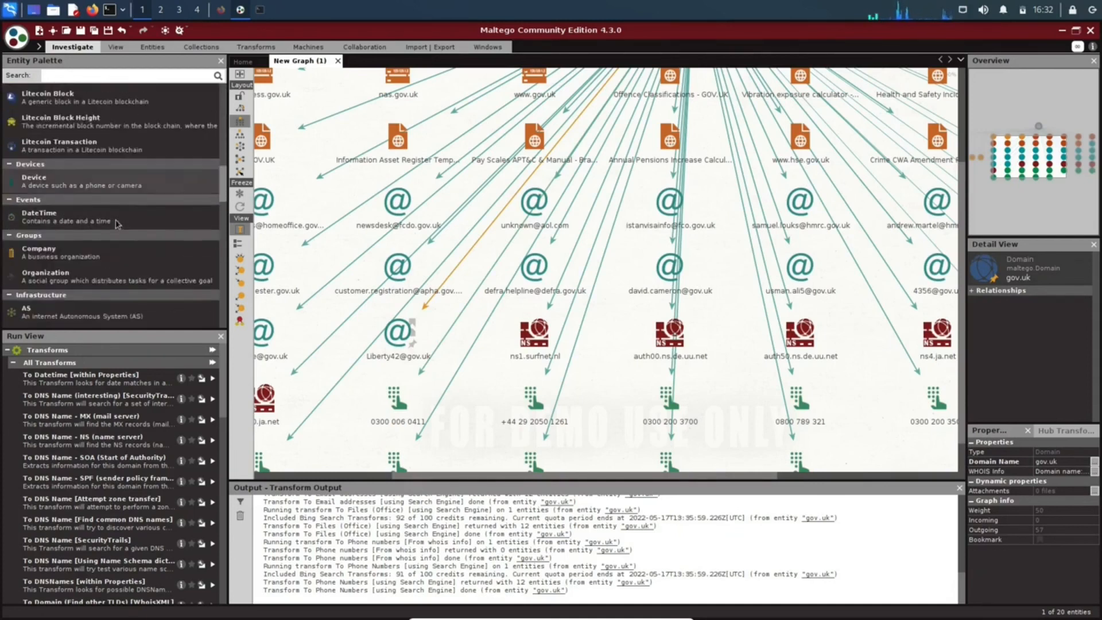
scroll(167, 246, down, 3)
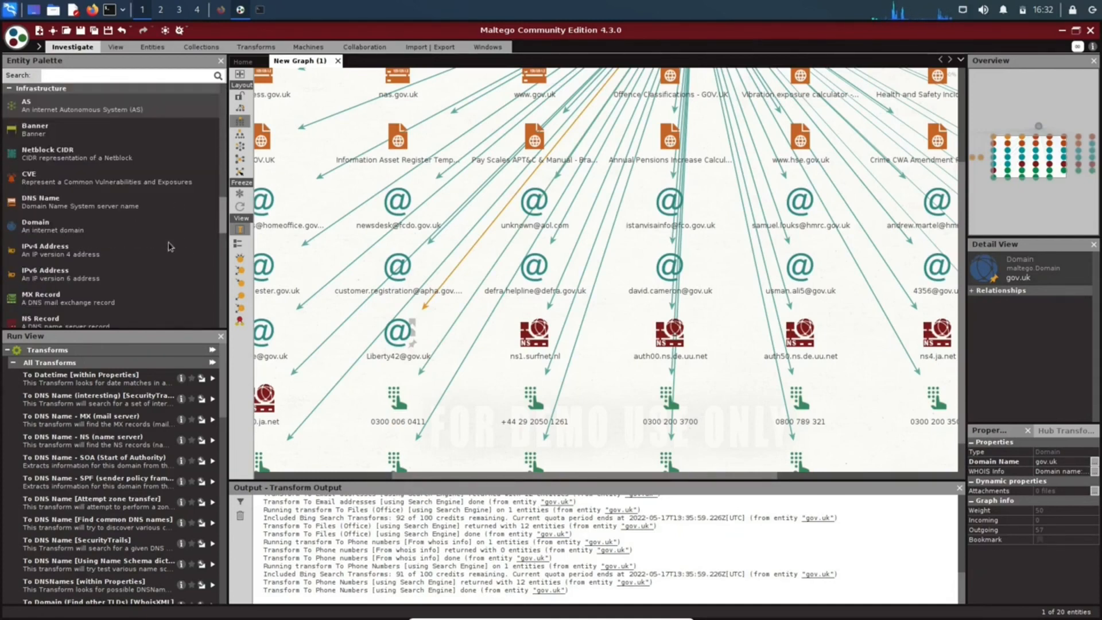
scroll(105, 229, down, 8)
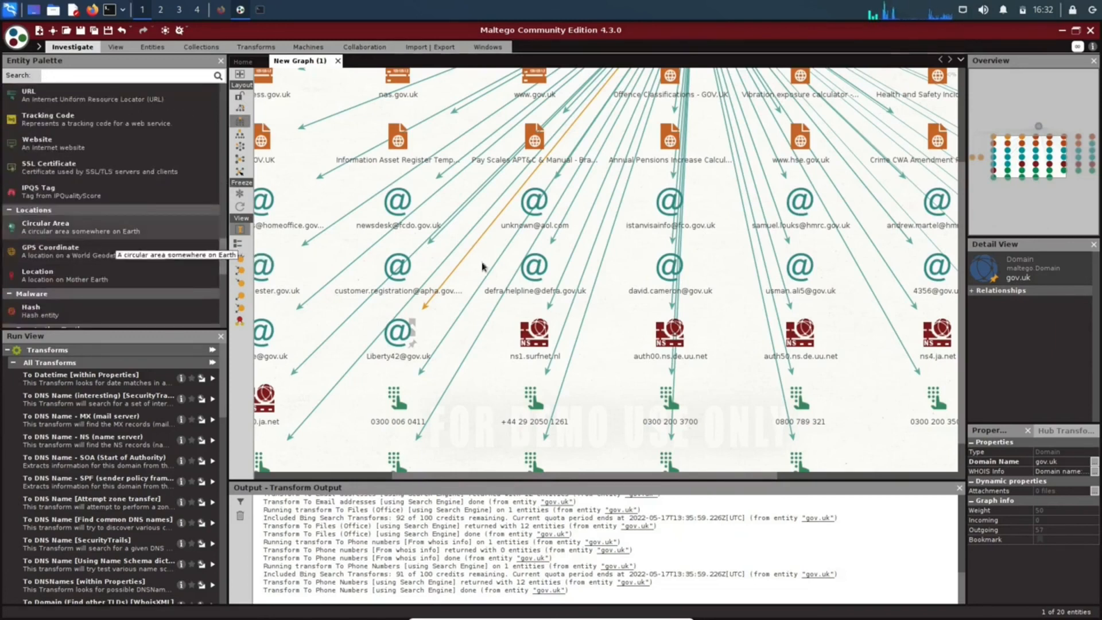
Move the gov.uk domain entity from above its results to the left side of the result grid.
scroll(544, 255, up, 2)
scroll(610, 260, up, 2)
scroll(721, 278, down, 5)
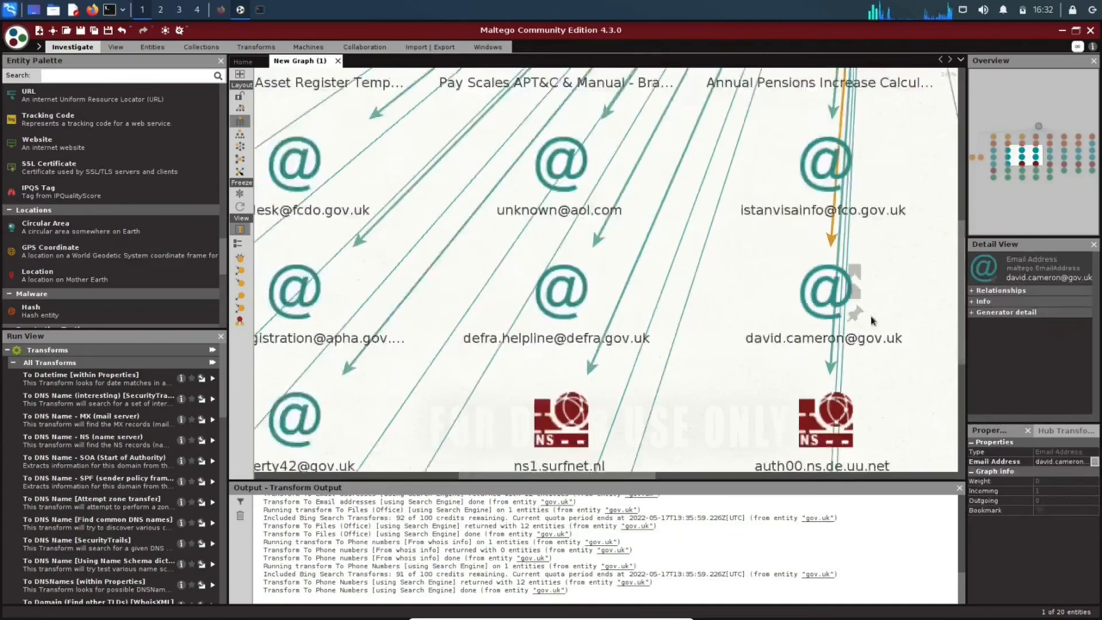
drag(867, 185, 725, 301)
drag(659, 269, 567, 266)
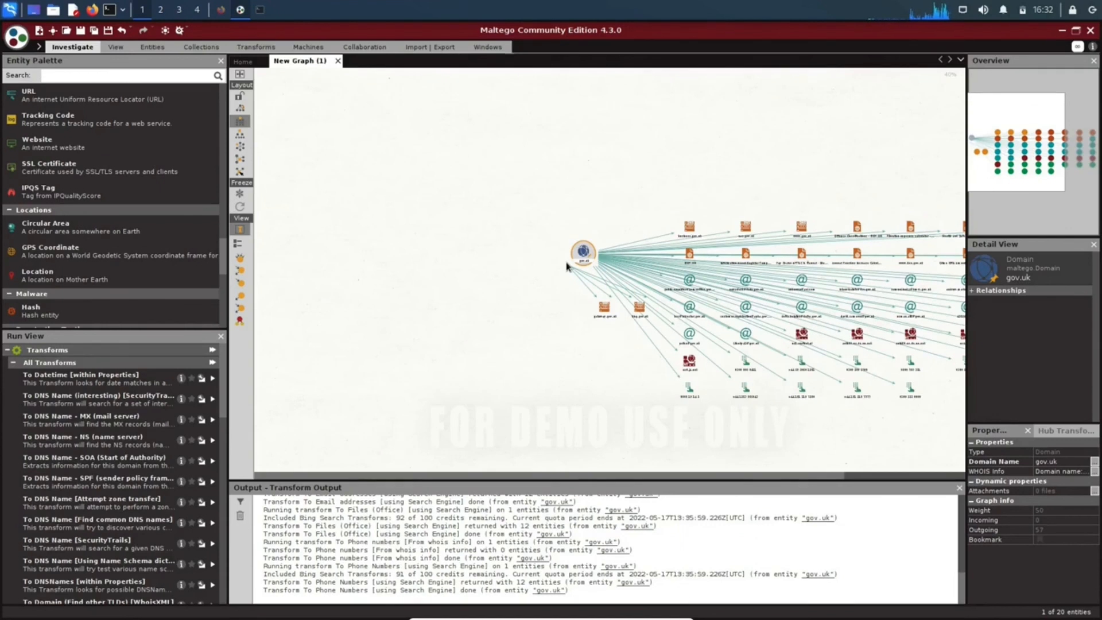